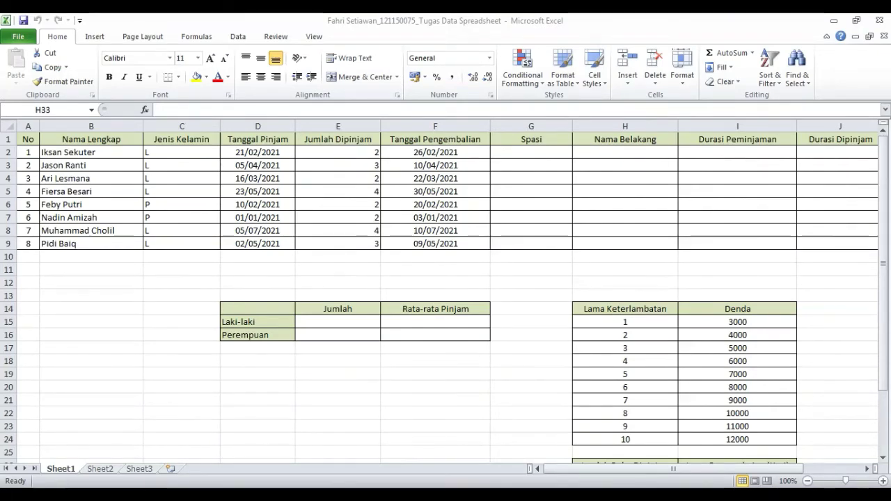
# - In the Spasi cell G2, enter the formula =FIND(" ";B2;1) to locate the space in the first full name
pyautogui.hscroll(2, 245, 263)
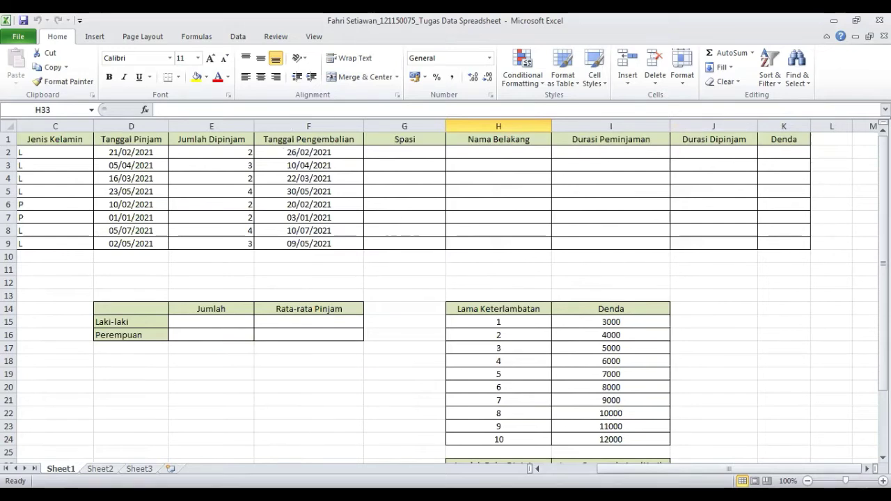
pyautogui.moveTo(727, 468); pyautogui.dragTo(673, 469)
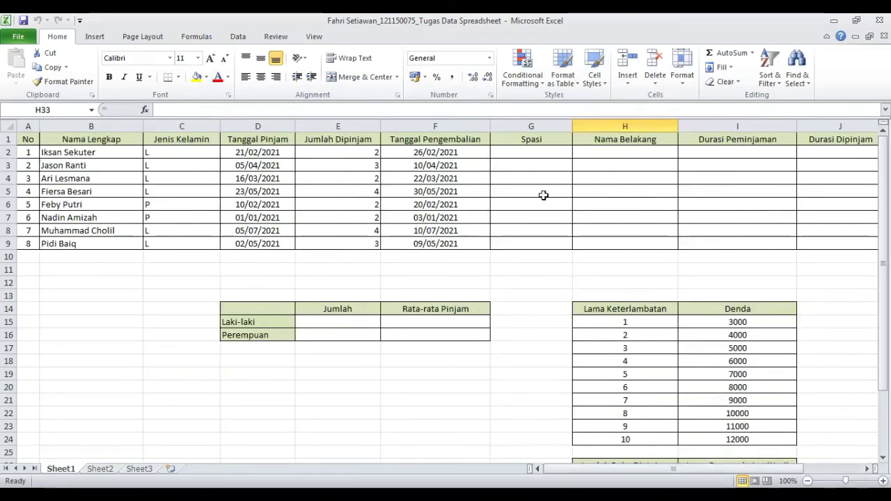
pyautogui.doubleClick(548, 156)
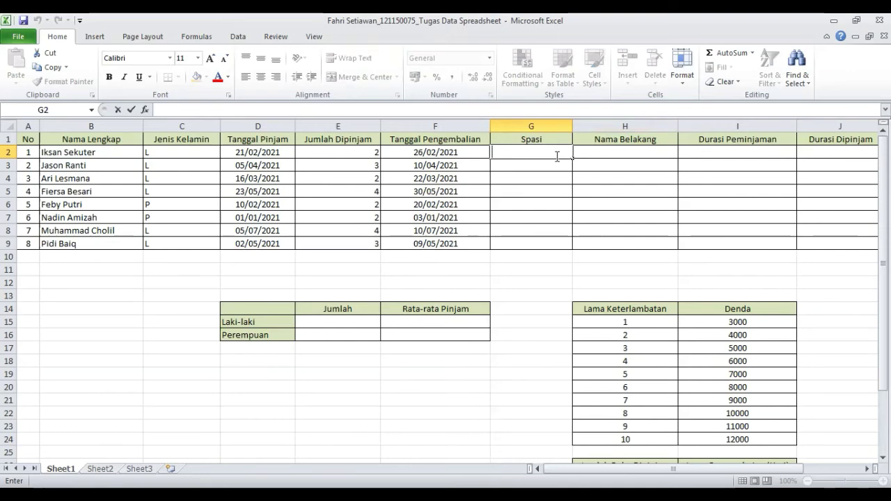
pyautogui.write('=F')
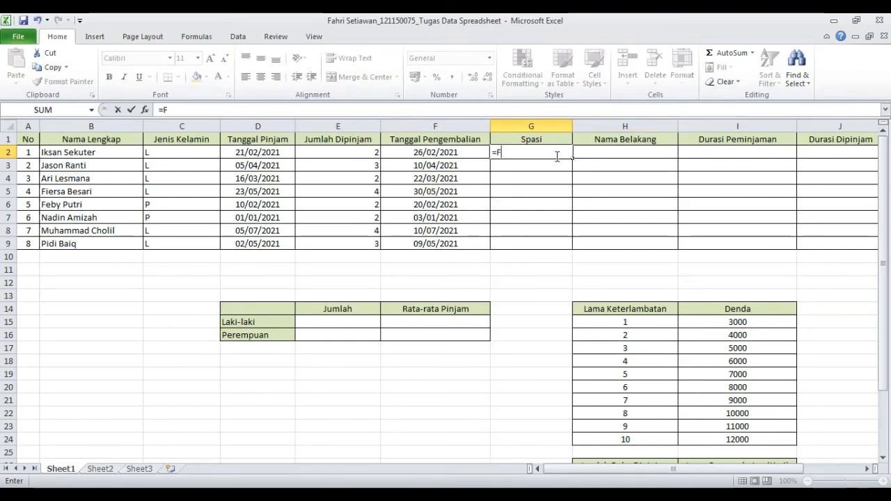
pyautogui.write('IND')
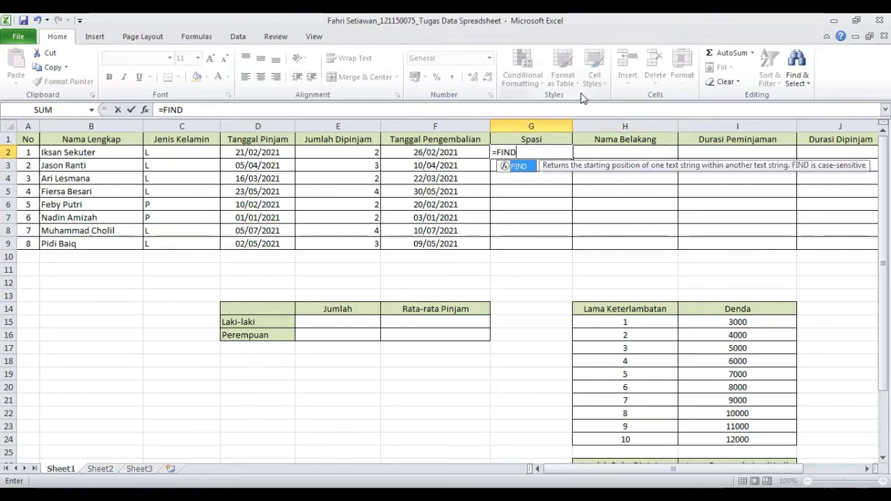
pyautogui.write('(')
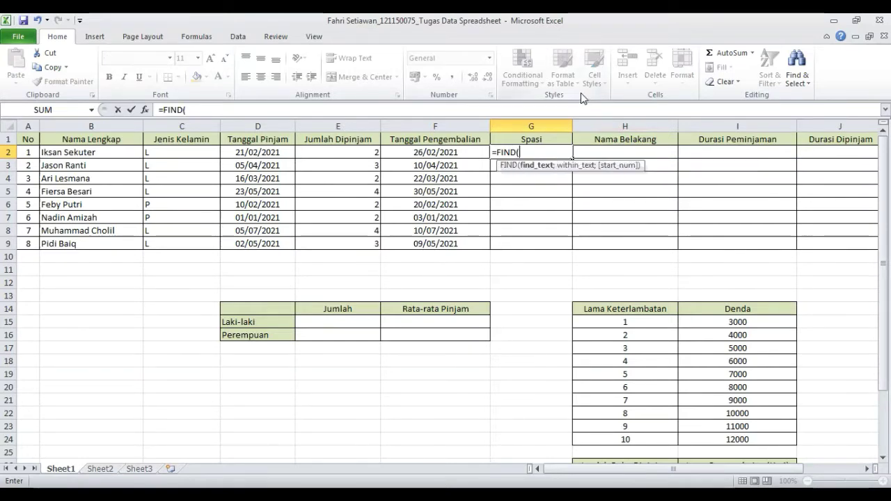
pyautogui.write('" ";')
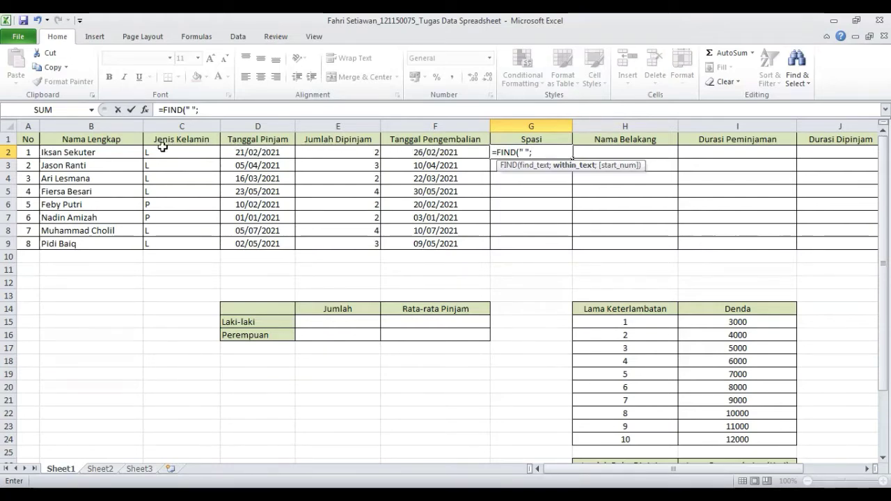
pyautogui.click(110, 155)
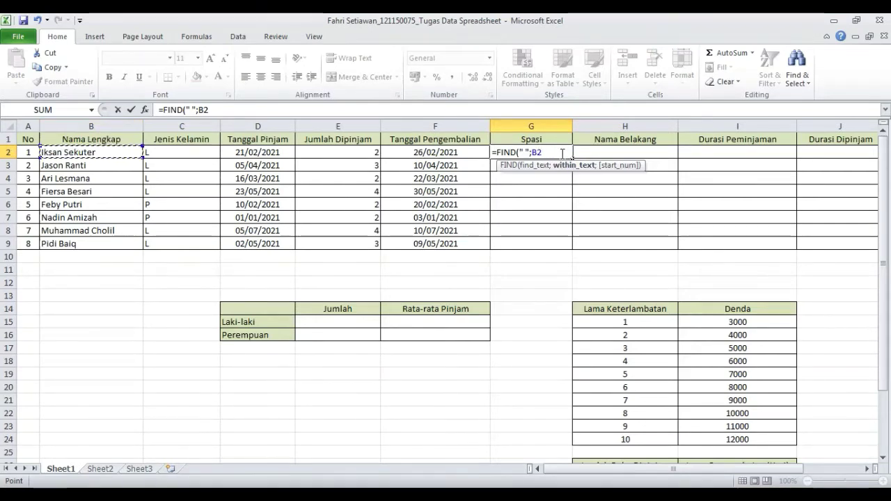
pyautogui.write(';1')
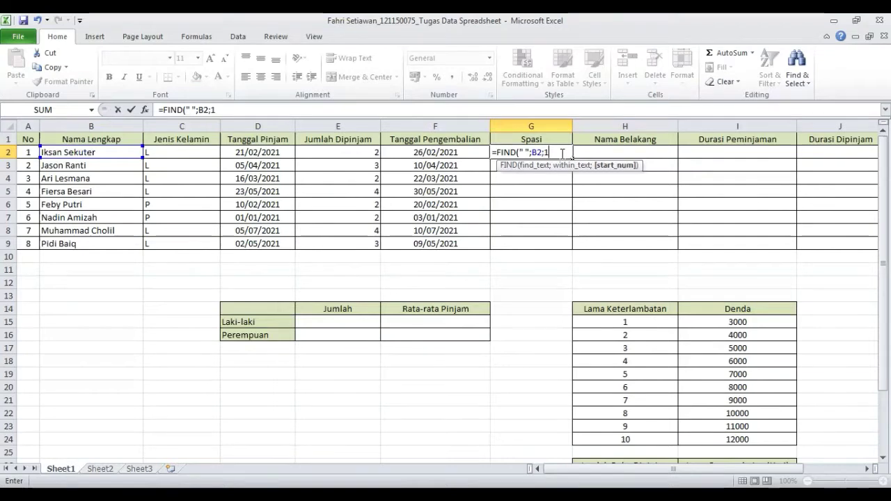
pyautogui.write(')')
pyautogui.press('Return')
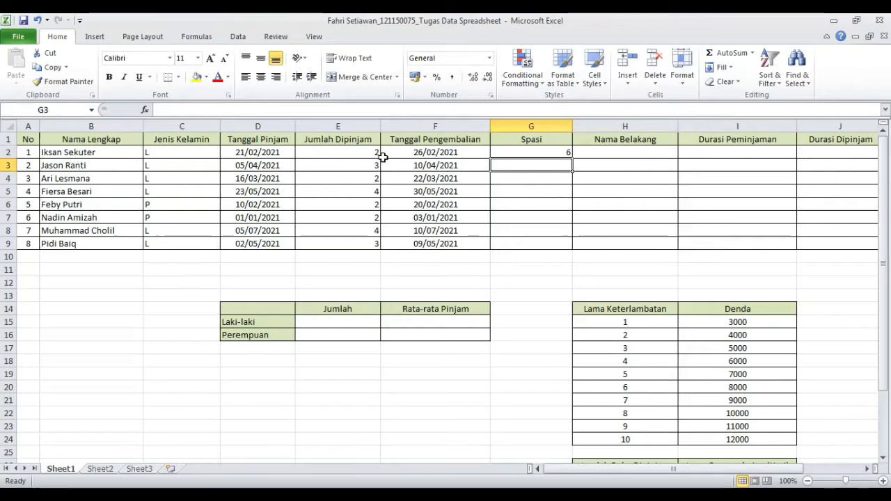
# - Fill the Spasi formula down through row 9 and center the column's results
pyautogui.click(534, 150)
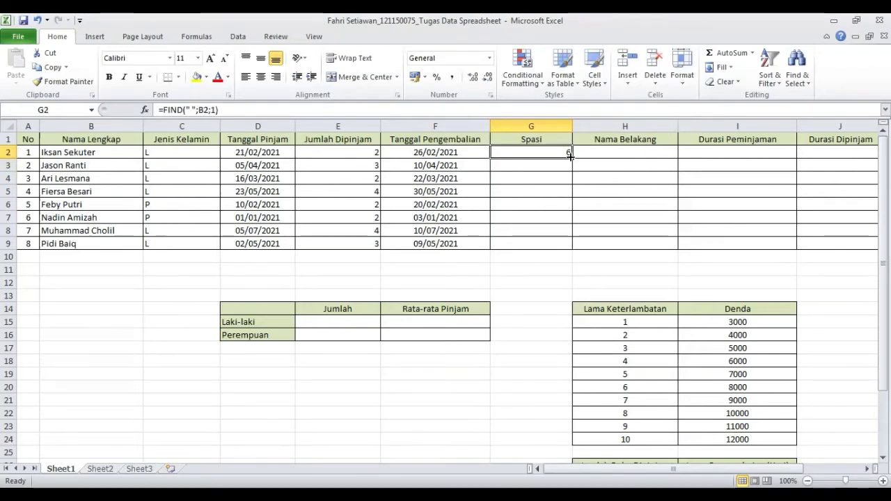
pyautogui.moveTo(570, 161); pyautogui.dragTo(573, 247)
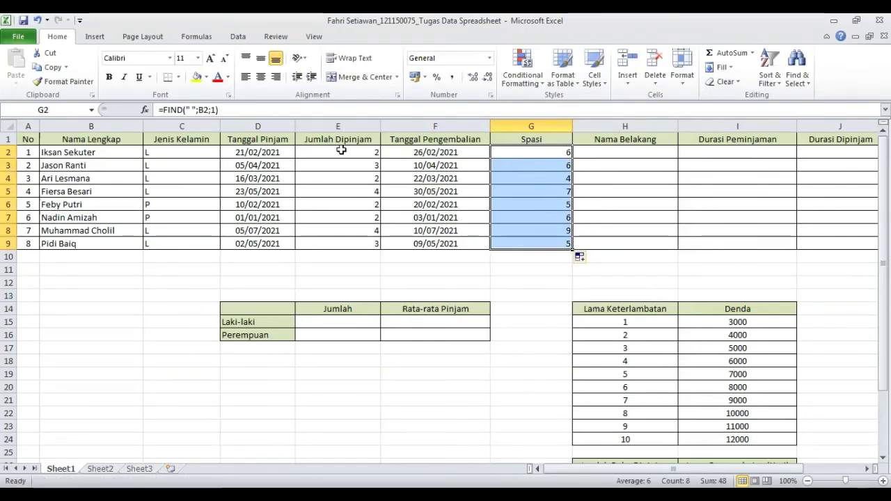
pyautogui.click(262, 78)
pyautogui.click(635, 154)
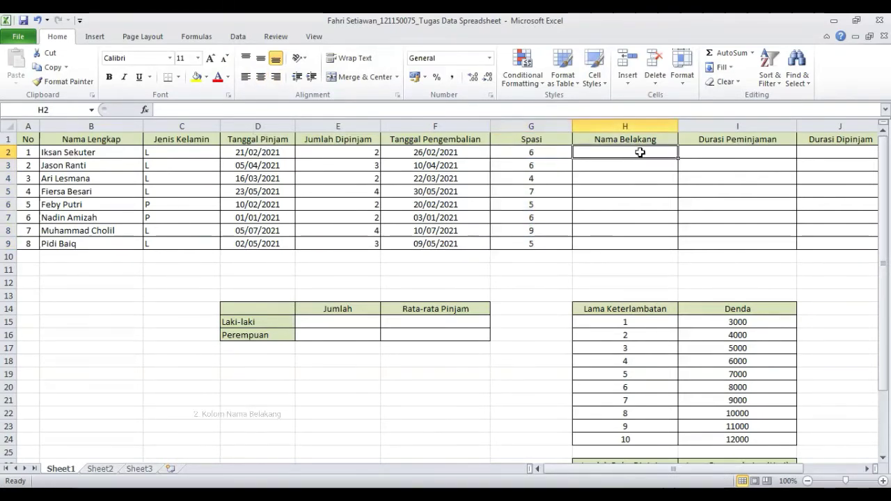
pyautogui.doubleClick(639, 153)
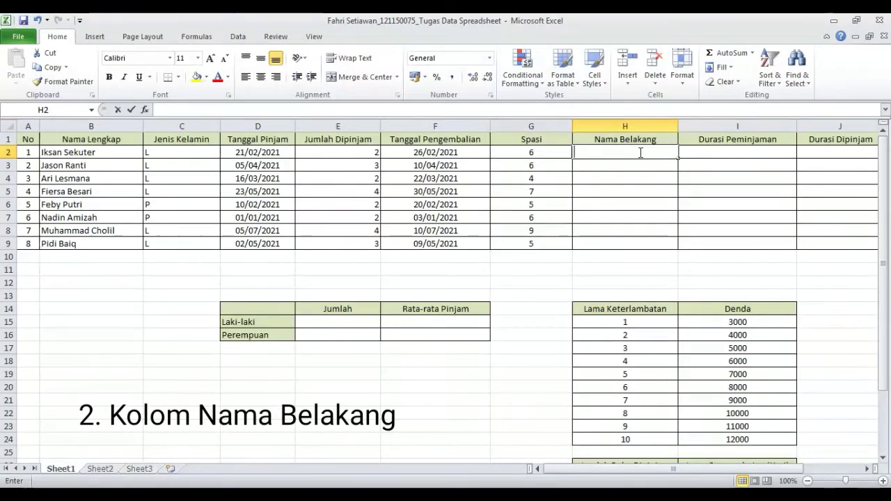
pyautogui.write('+')
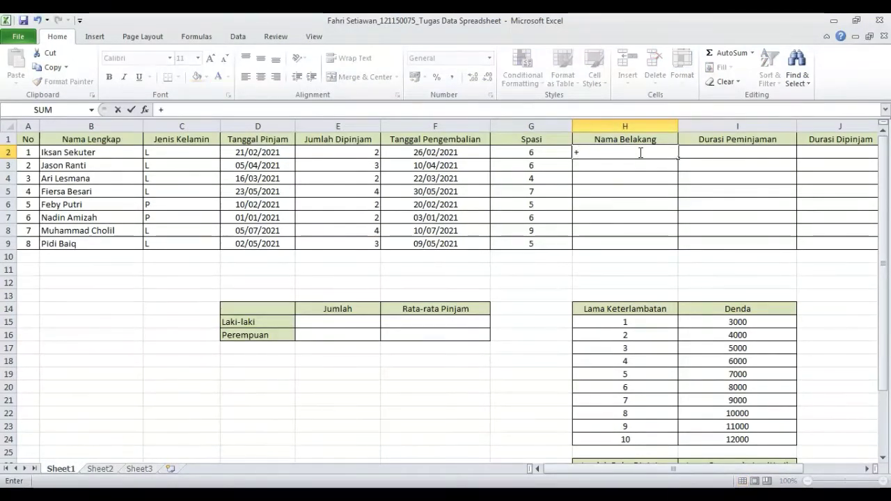
pyautogui.write('=')
pyautogui.press('BackSpace')
pyautogui.press('BackSpace')
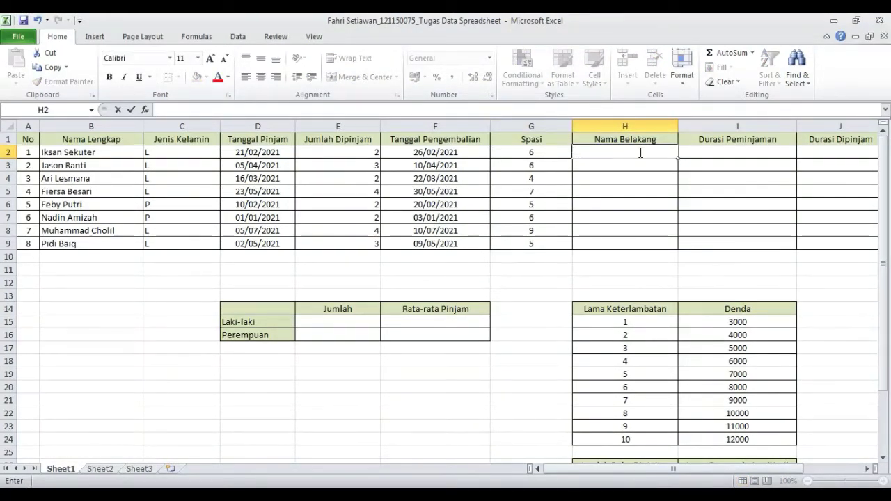
# - In the Nama Belakang cell H2, enter =RIGHT(B2;(LEN(B2)-G2)) to extract the surname
pyautogui.write('=RIGHT')
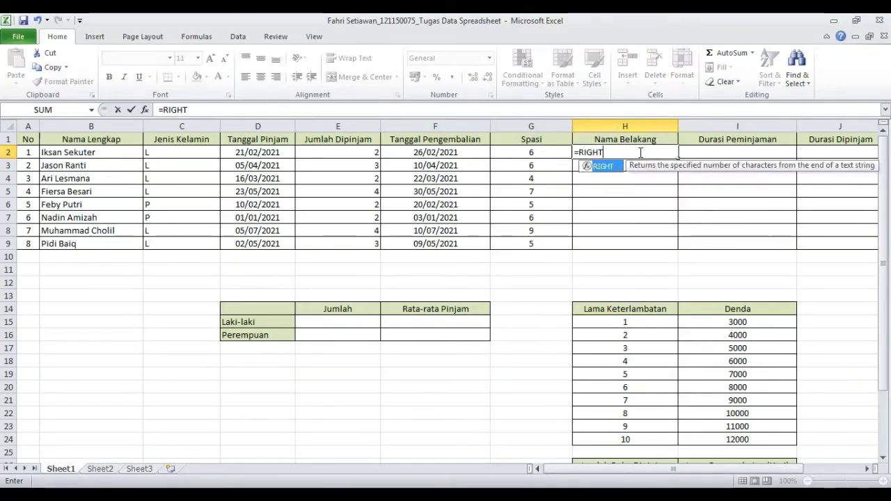
pyautogui.write('(')
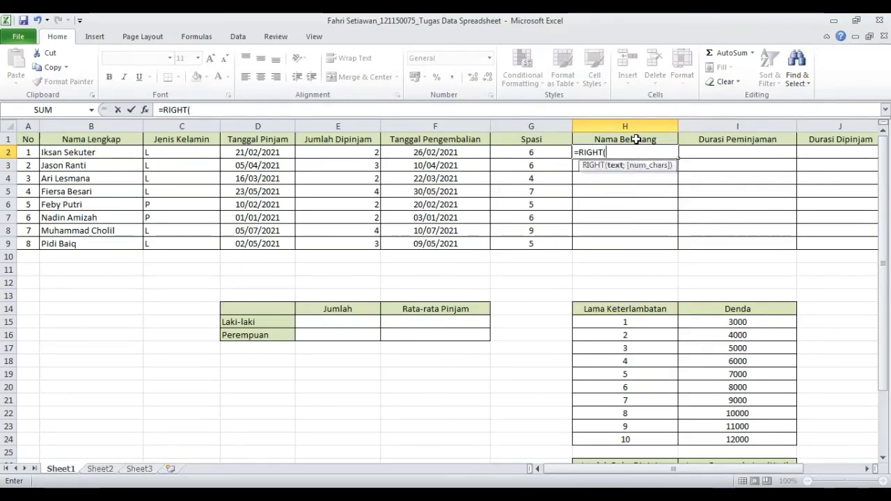
pyautogui.click(129, 151)
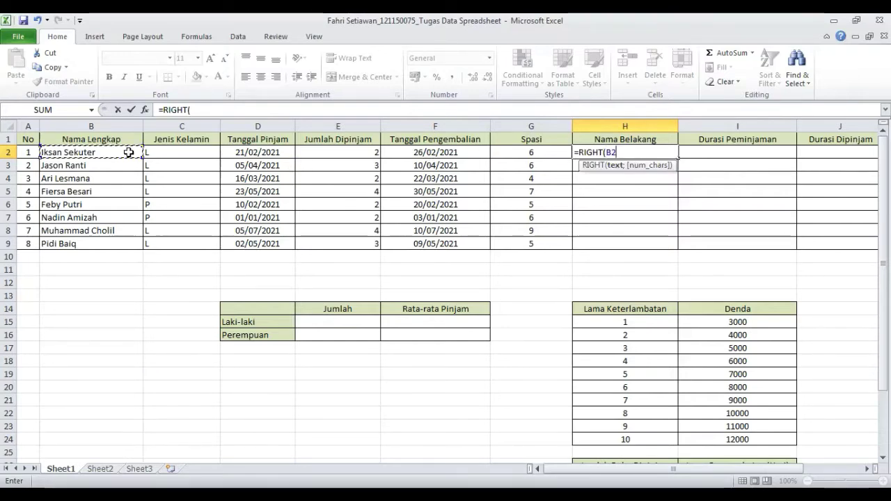
pyautogui.click(632, 153)
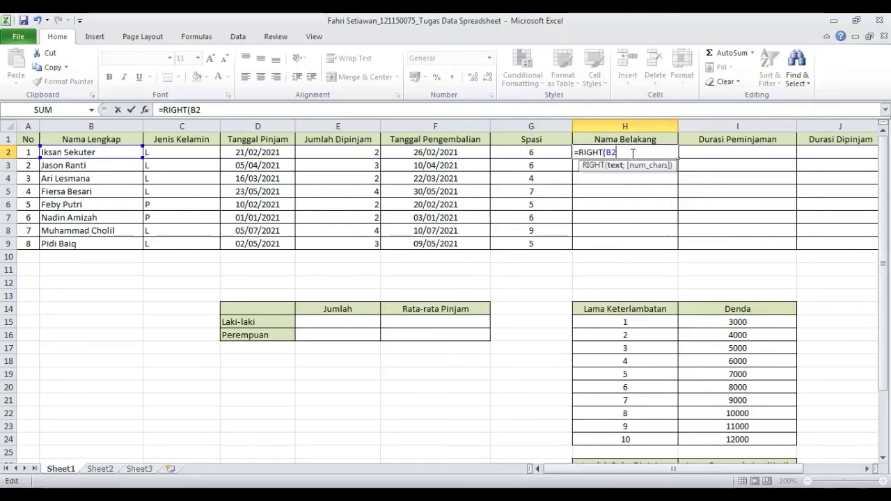
pyautogui.write(';')
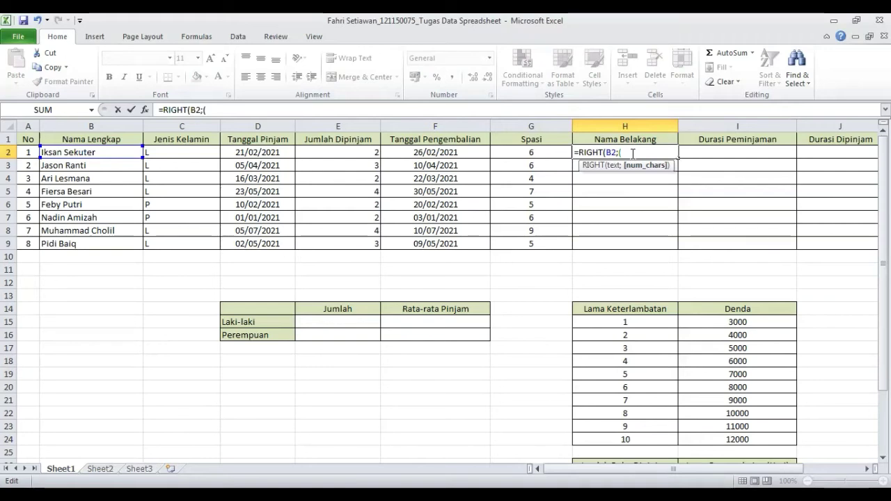
pyautogui.write('(LEN')
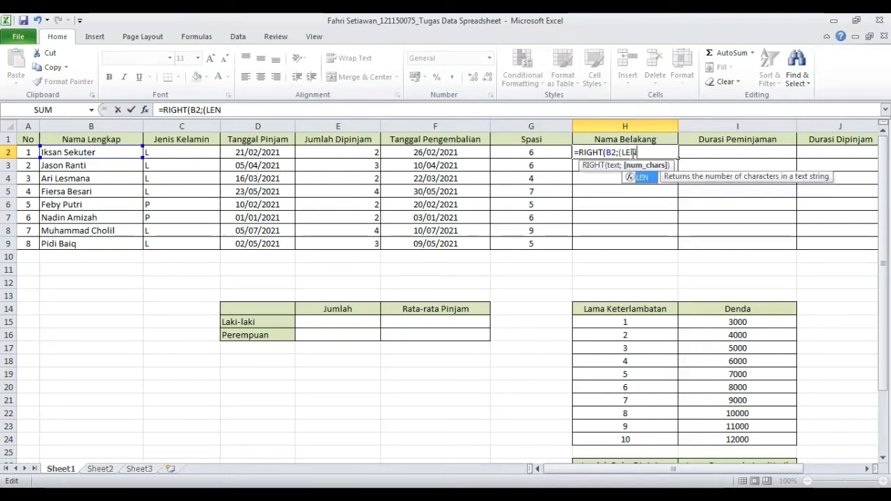
pyautogui.write('(')
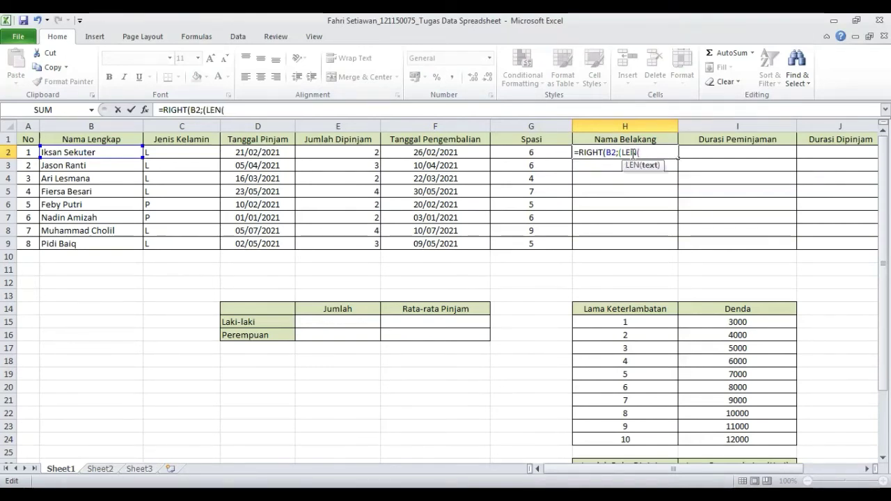
pyautogui.write('B2)')
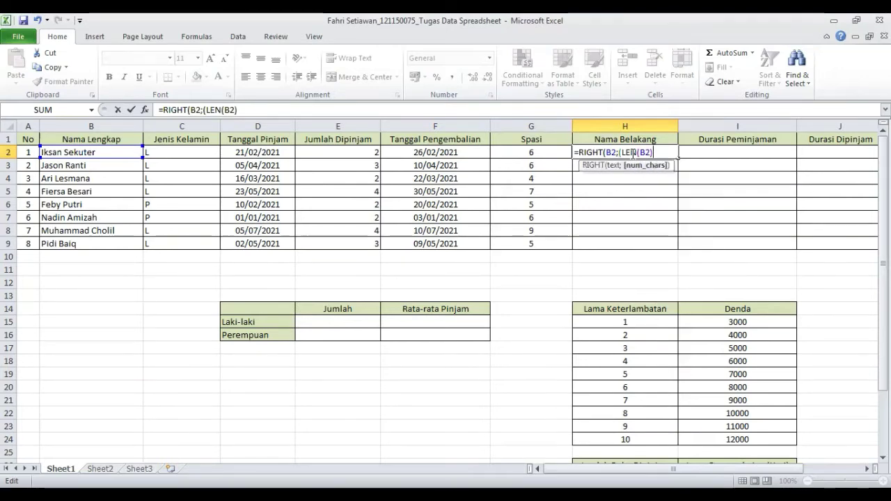
pyautogui.write('-G2')
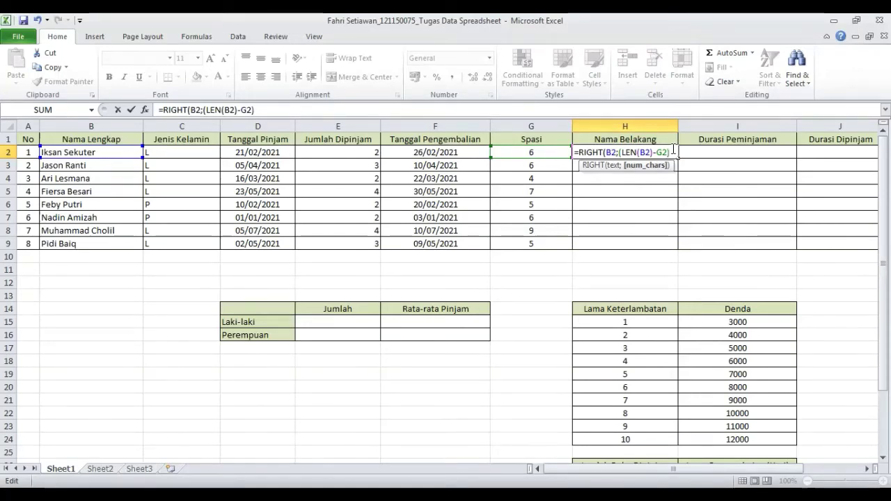
pyautogui.write('))')
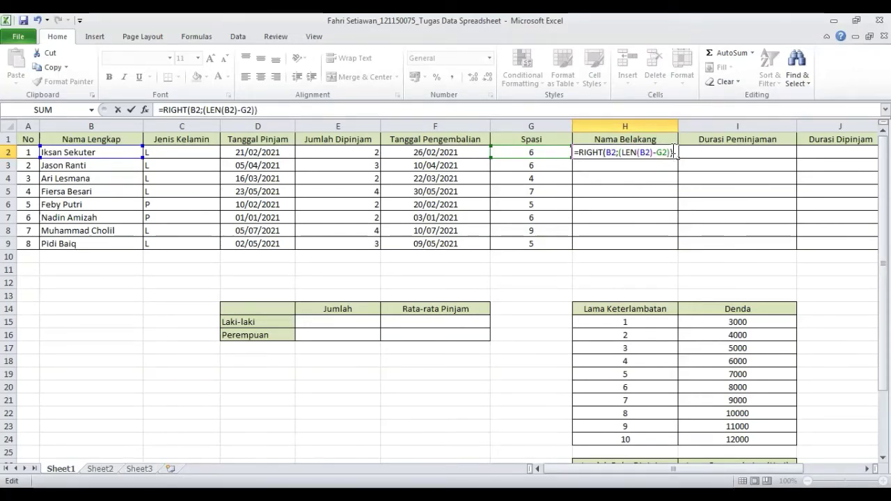
pyautogui.press('Return')
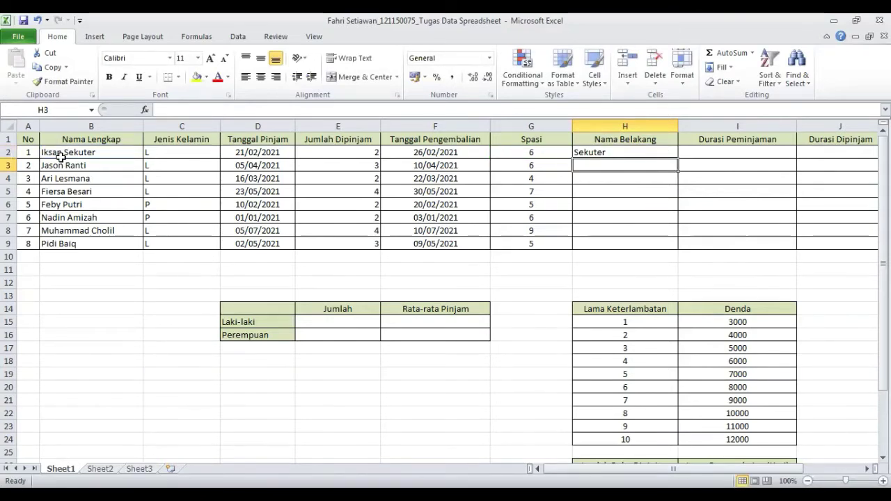
# - Fill the surname formula down through row 9 and center the Nama Belakang results
pyautogui.click(659, 152)
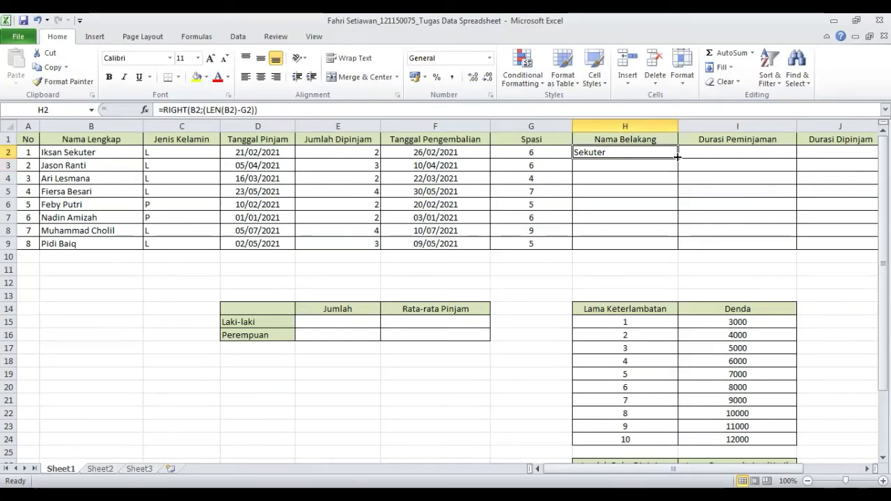
pyautogui.moveTo(676, 157); pyautogui.dragTo(677, 248)
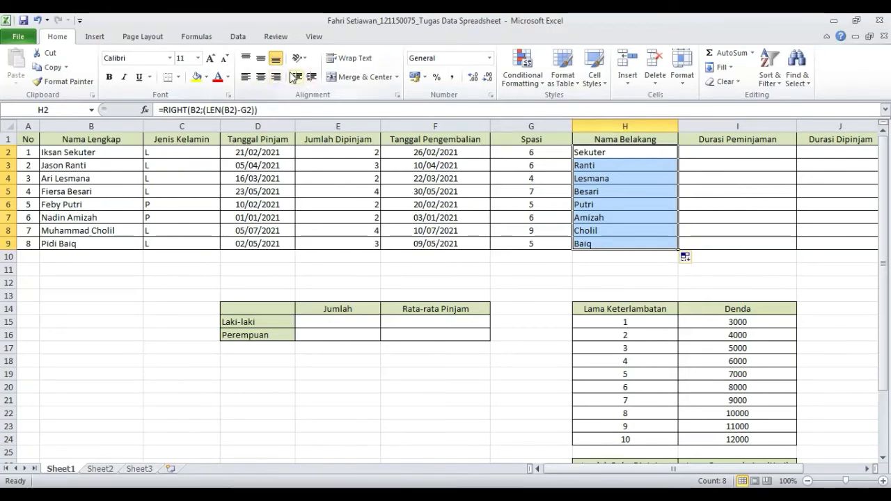
pyautogui.click(262, 79)
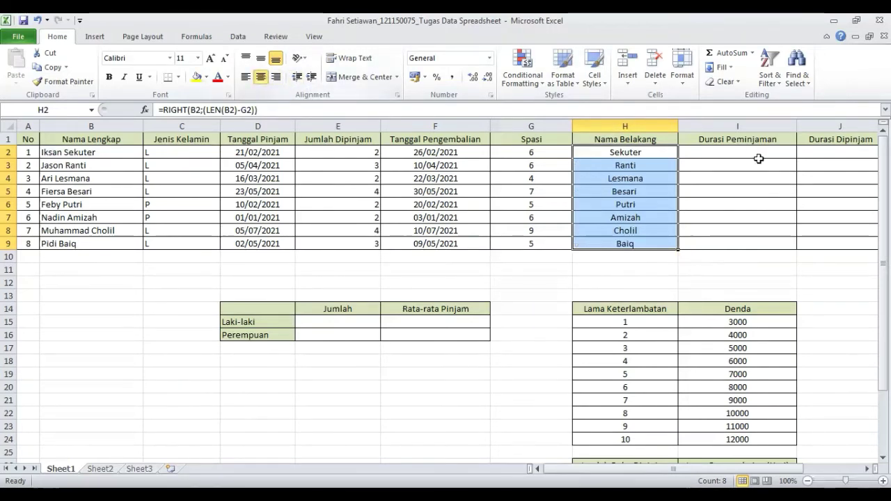
# - In the Durasi Peminjaman cell I2, start the formula =IF(E2<=2; testing whether two or fewer books were borrowed
pyautogui.click(759, 154)
pyautogui.click(656, 163)
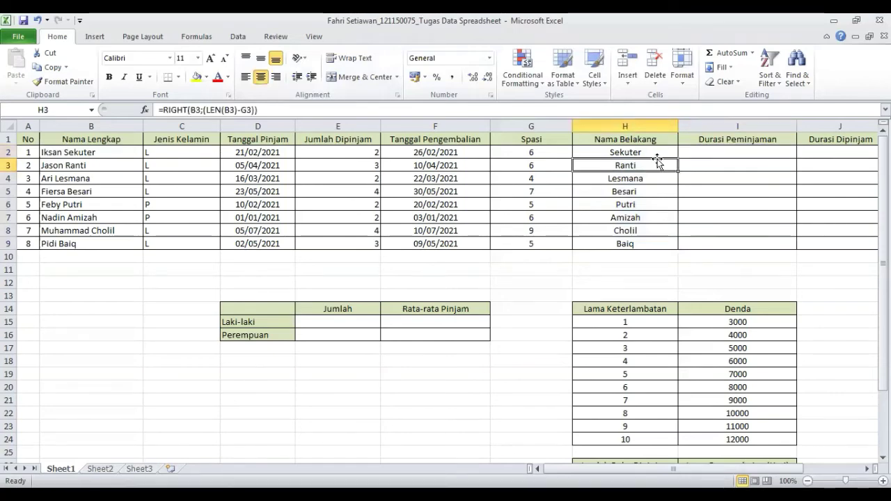
pyautogui.click(716, 151)
pyautogui.doubleClick(735, 152)
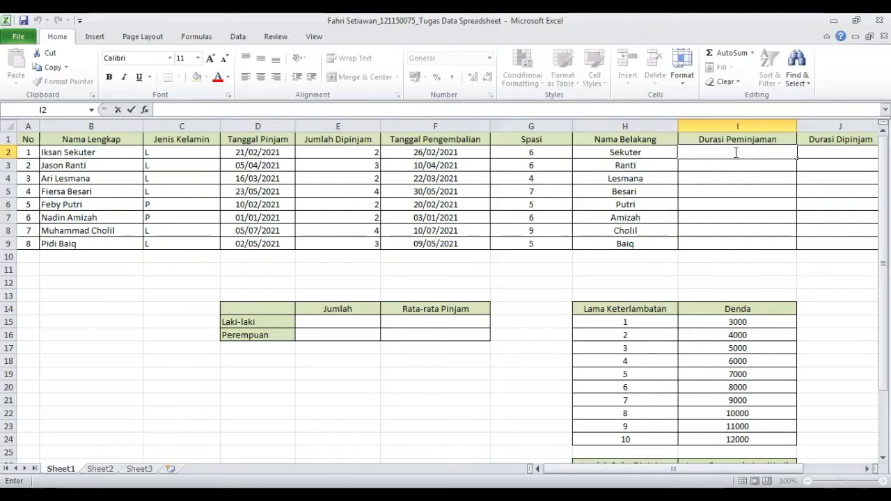
pyautogui.write('=')
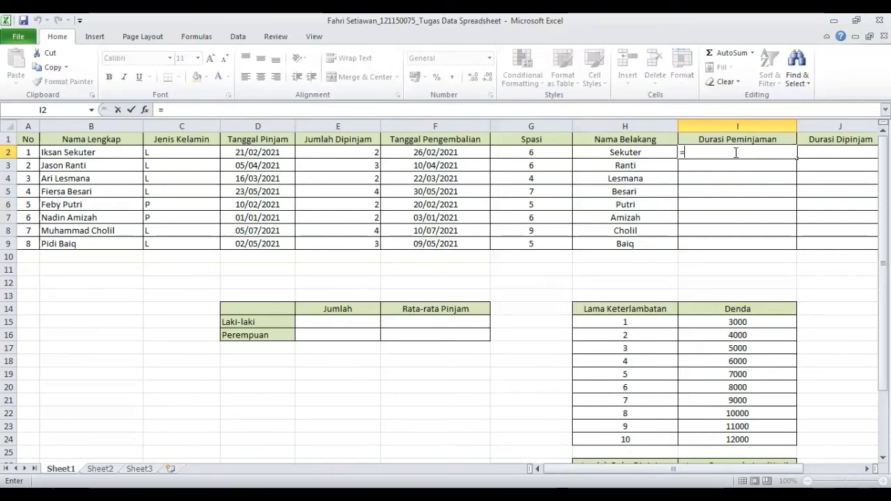
pyautogui.write('IF')
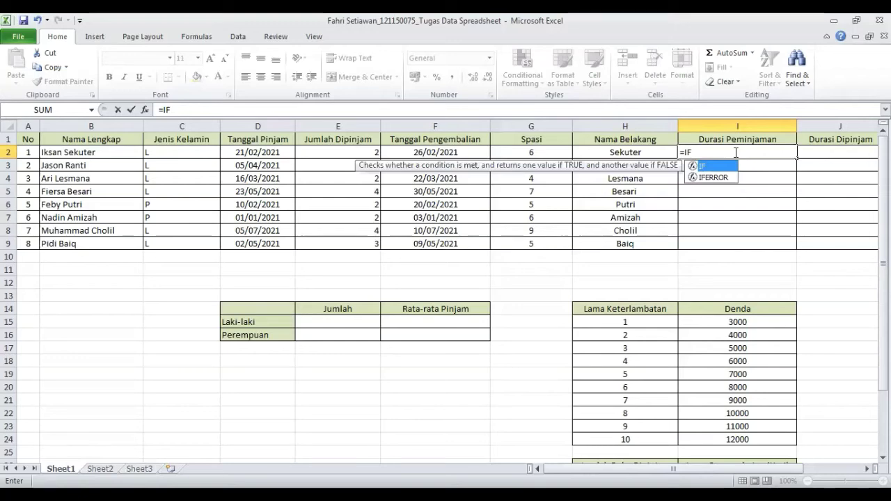
pyautogui.write('(')
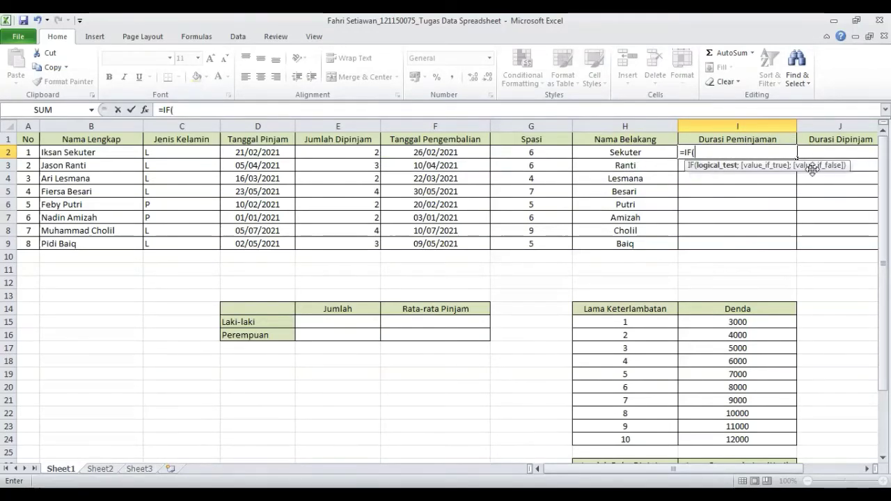
pyautogui.click(340, 151)
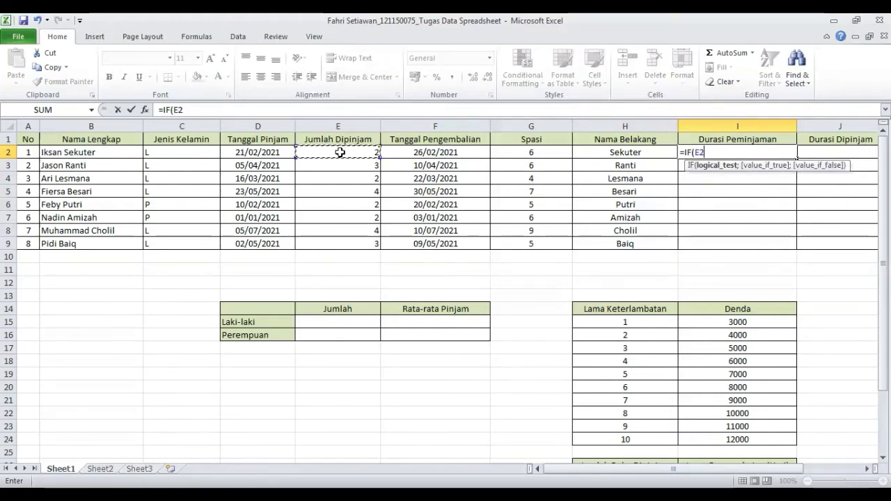
pyautogui.click(712, 153)
pyautogui.scroll(-6, 766, 320)
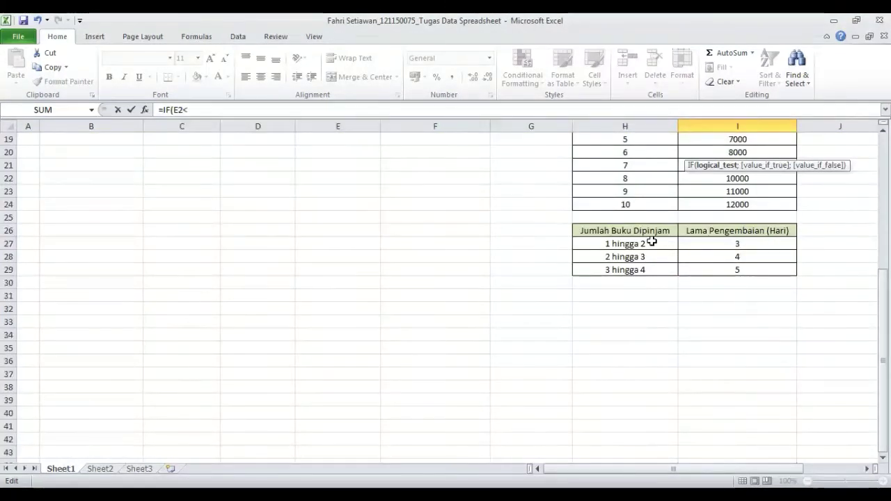
pyautogui.scroll(6, 661, 250)
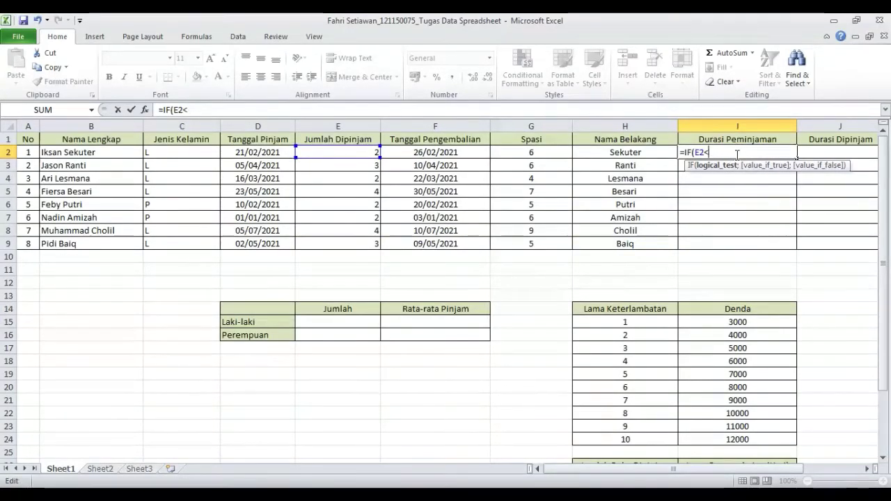
pyautogui.press('BackSpace')
pyautogui.write('=2')
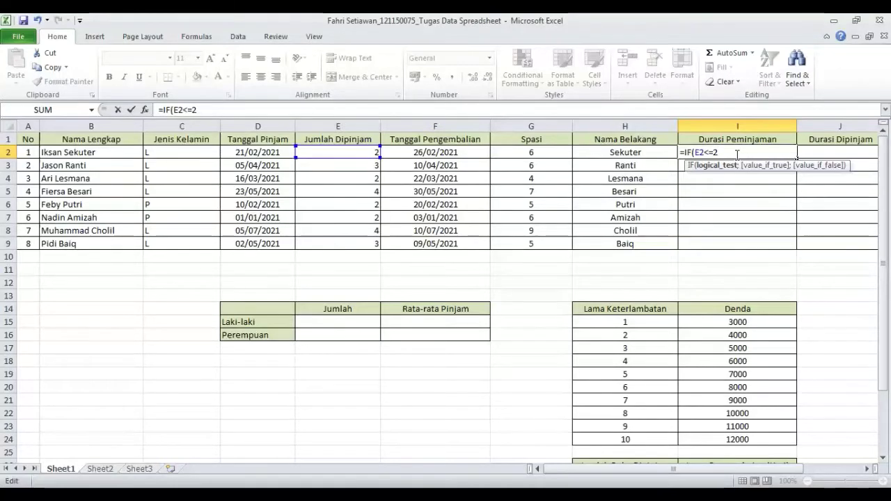
pyautogui.write(';')
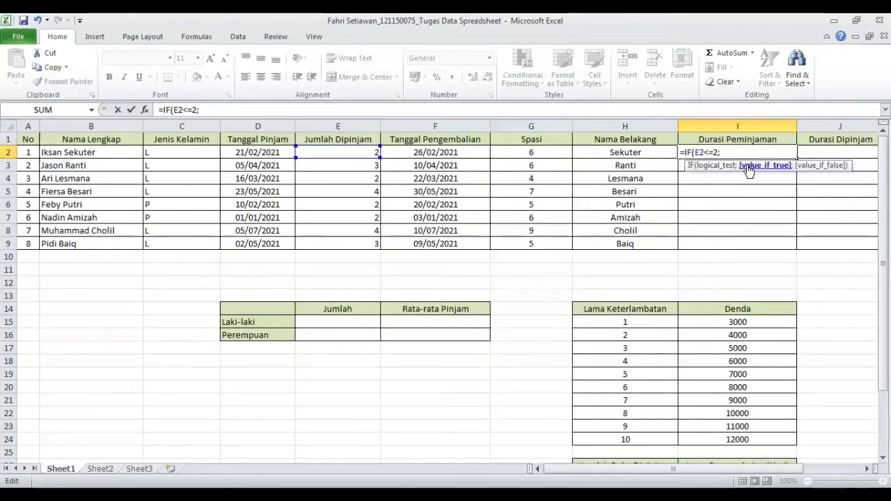
# - Add the absolute reference $I$27 from the return-days table as the first IF result, followed by a separator
pyautogui.scroll(-5, 748, 170)
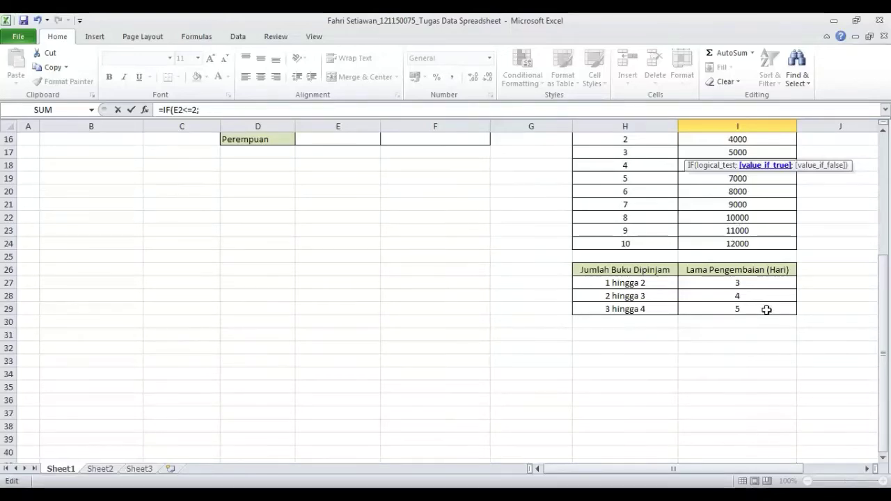
pyautogui.scroll(-1, 748, 249)
pyautogui.click(748, 245)
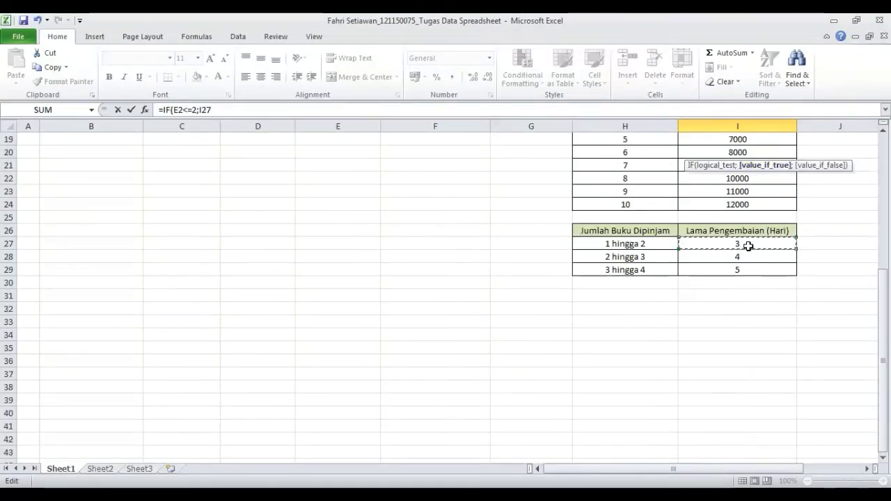
pyautogui.scroll(6, 748, 245)
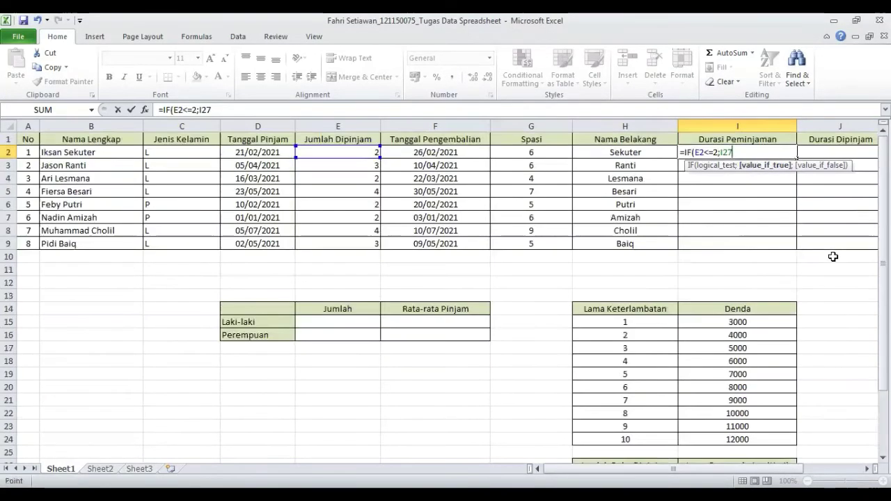
pyautogui.click(722, 152)
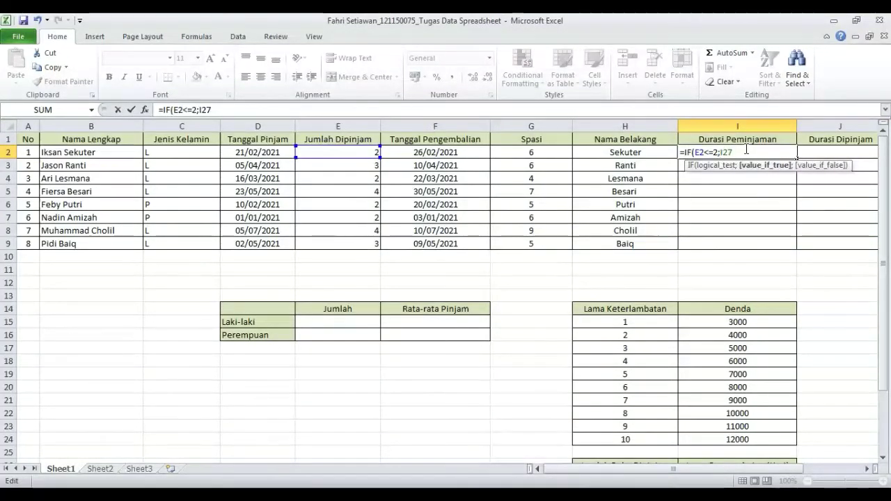
pyautogui.write('$I$')
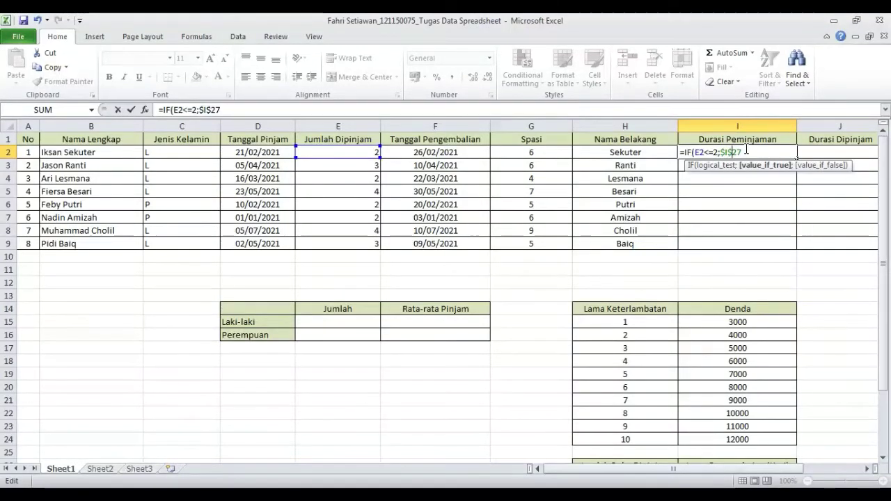
pyautogui.press('Right')
pyautogui.write('$')
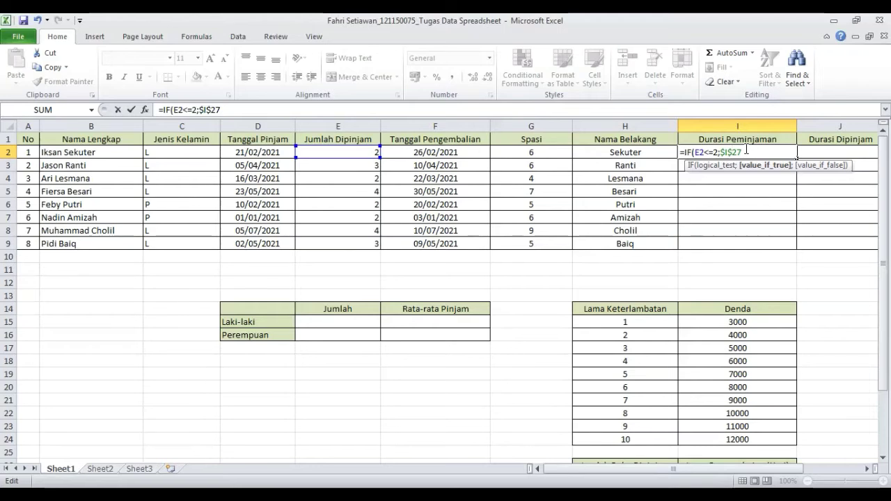
pyautogui.press('Left')
pyautogui.press('Left')
pyautogui.write(';')
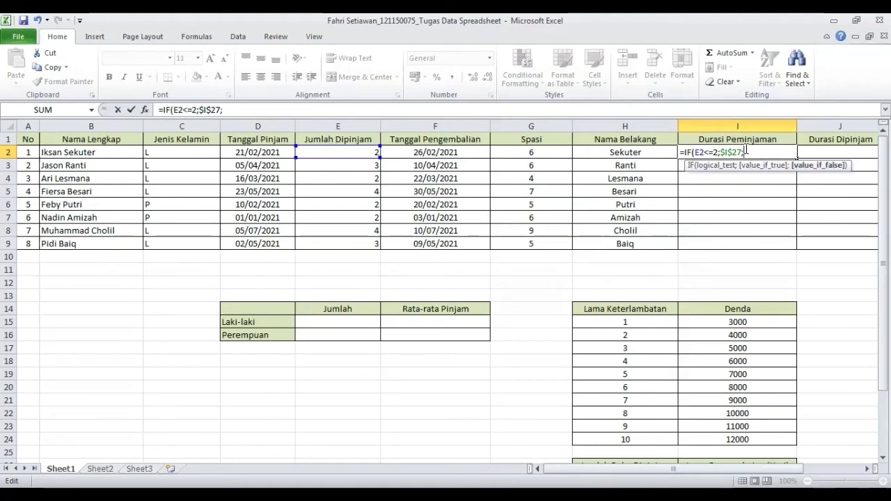
pyautogui.write('IF')
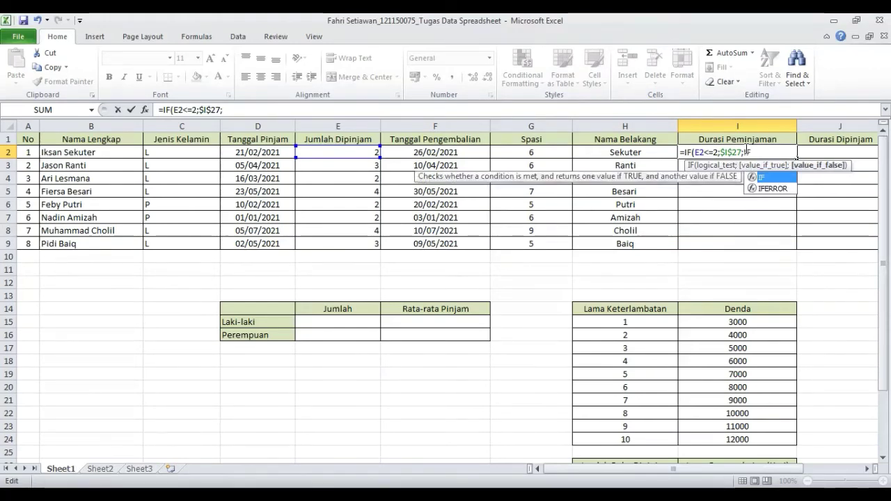
pyautogui.write('(')
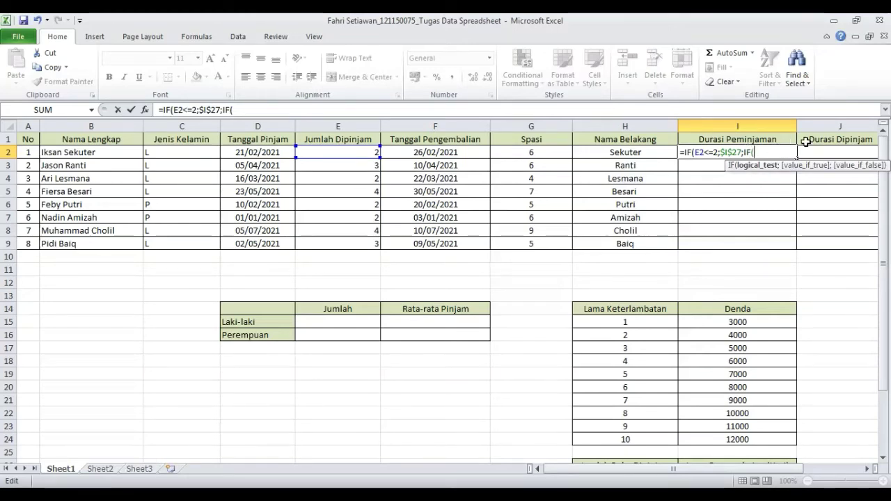
# - Nest a second IF testing E2<=3 that returns the absolute reference $I$28
pyautogui.click(355, 151)
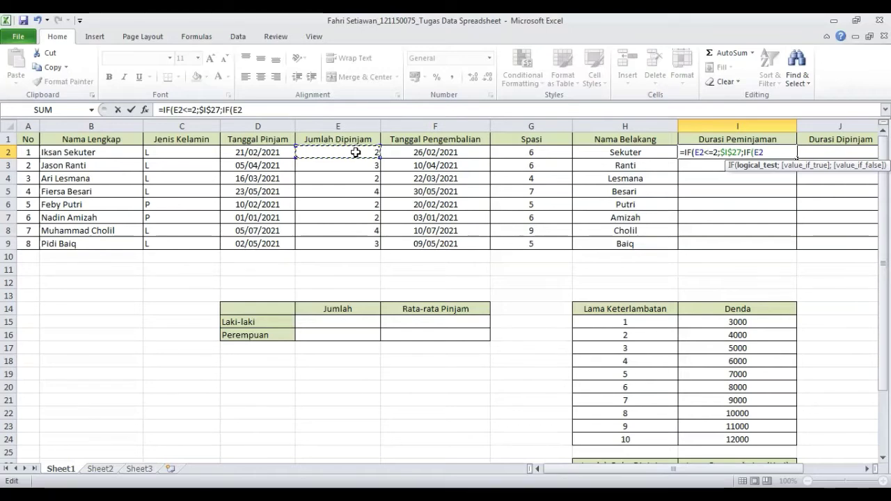
pyautogui.click(763, 153)
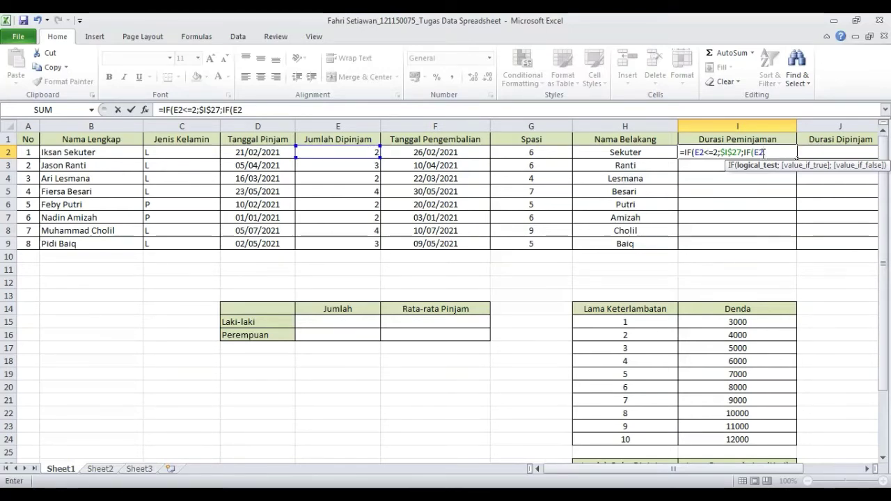
pyautogui.write('<=')
pyautogui.write('3')
pyautogui.scroll(-5, 813, 244)
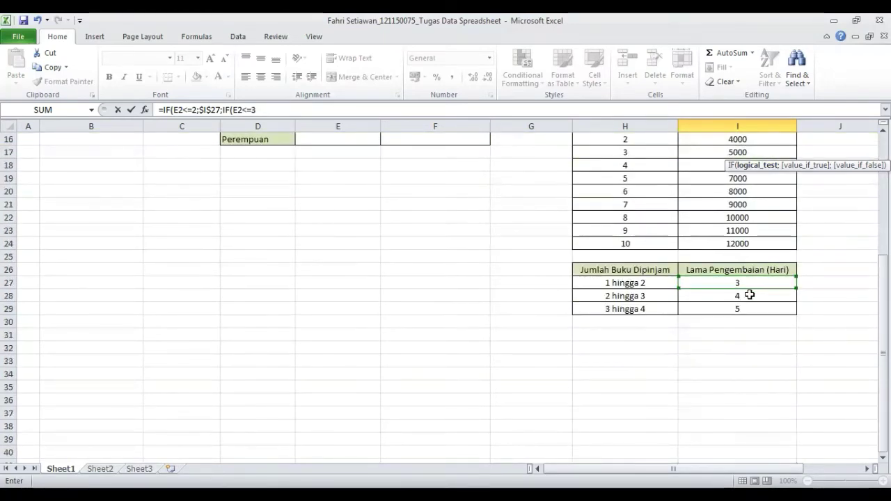
pyautogui.scroll(5, 737, 285)
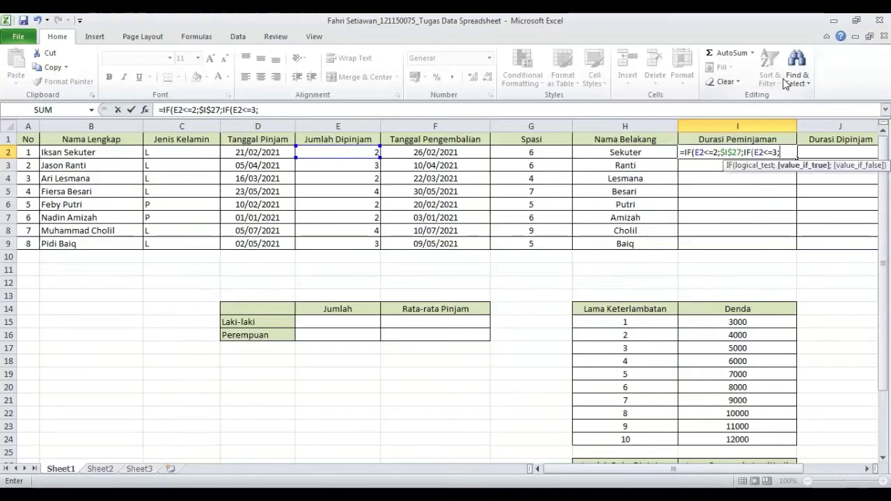
pyautogui.scroll(-2, 794, 79)
pyautogui.scroll(-3, 815, 285)
pyautogui.click(761, 373)
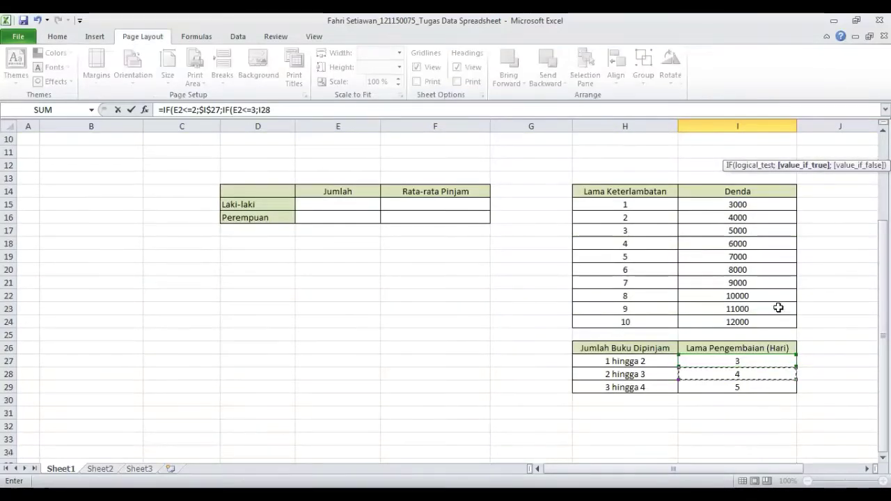
pyautogui.scroll(3, 780, 306)
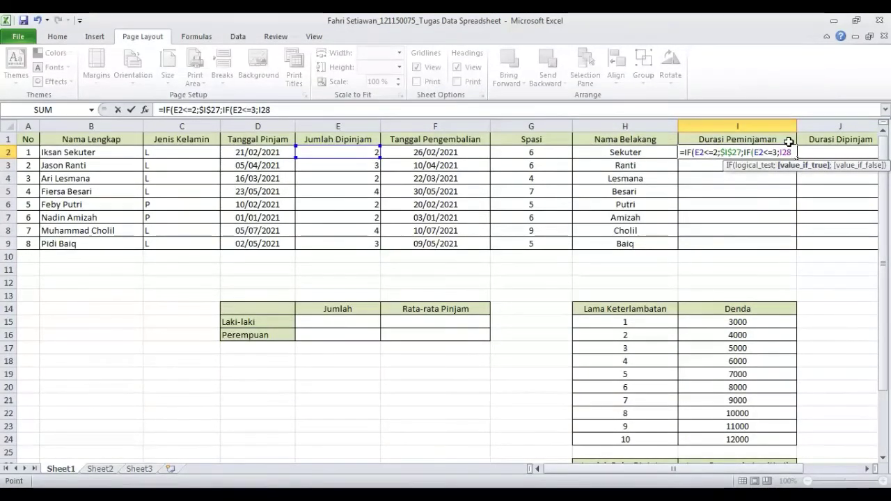
pyautogui.press('Left')
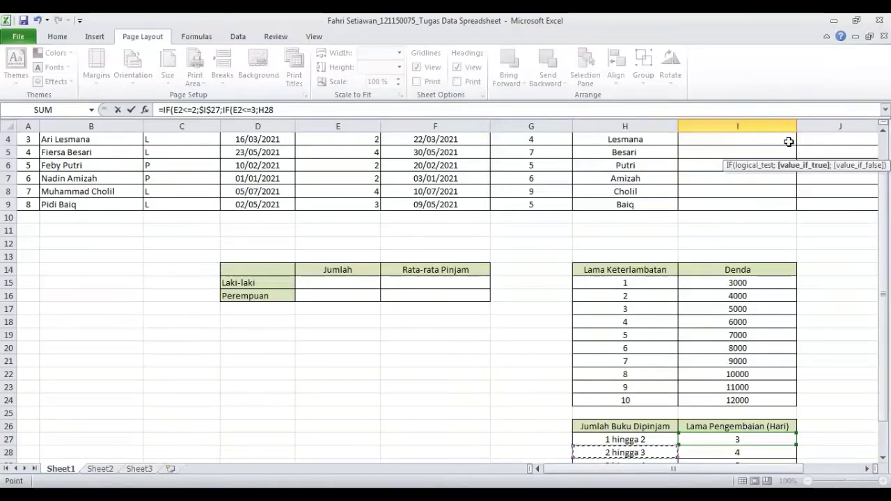
pyautogui.press('Right')
pyautogui.scroll(1, 729, 228)
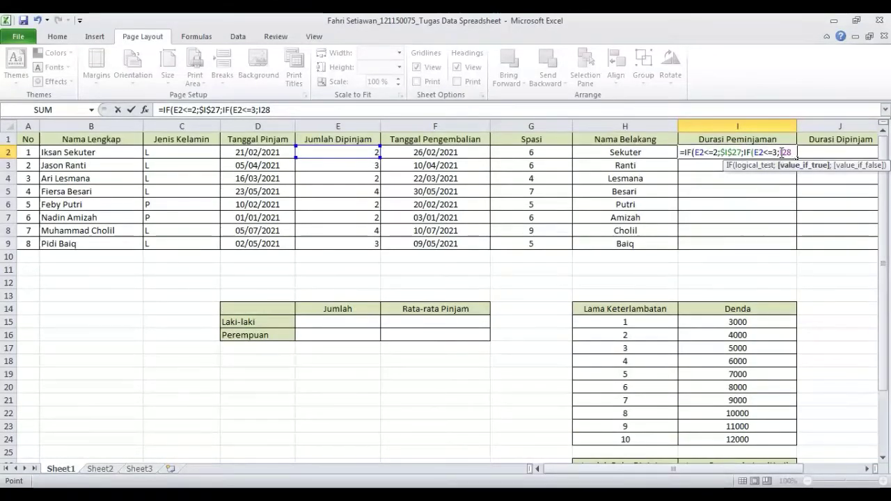
pyautogui.press('F2')
pyautogui.write('$27')
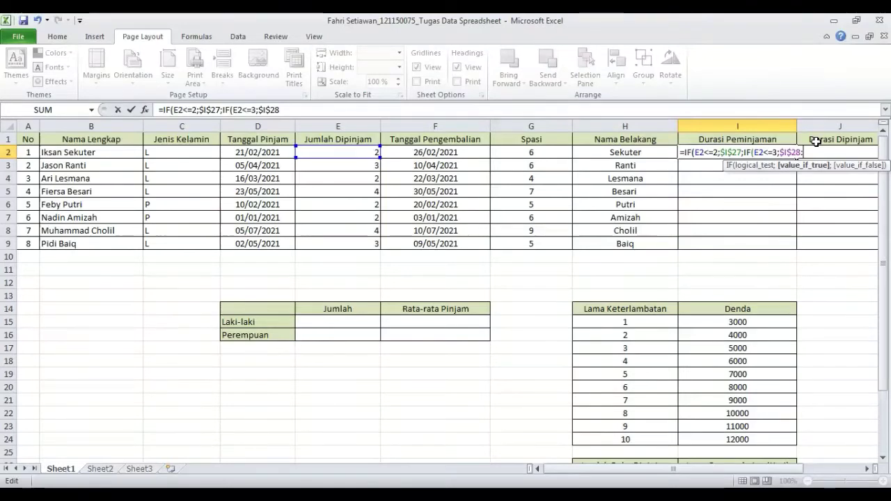
pyautogui.write(';')
# - Finish with $I$29 as the fallback, close both parentheses and confirm =IF(E2<=2;$I$27;IF(E2<=3;$I$28;$I$29))
pyautogui.scroll(-6, 832, 181)
pyautogui.click(756, 272)
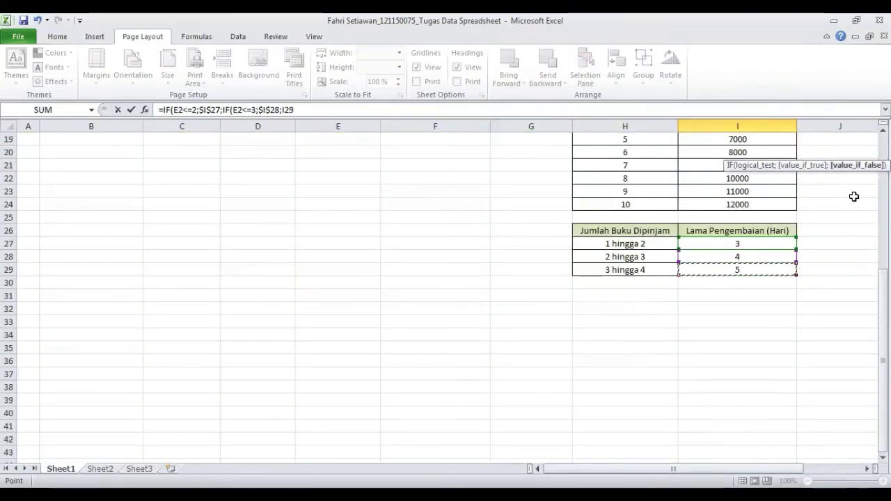
pyautogui.scroll(6, 853, 196)
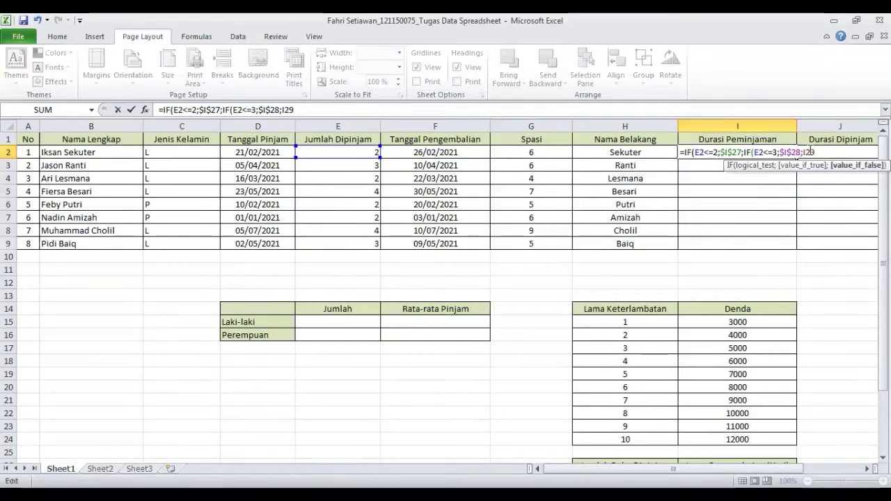
pyautogui.click(805, 152)
pyautogui.write('$')
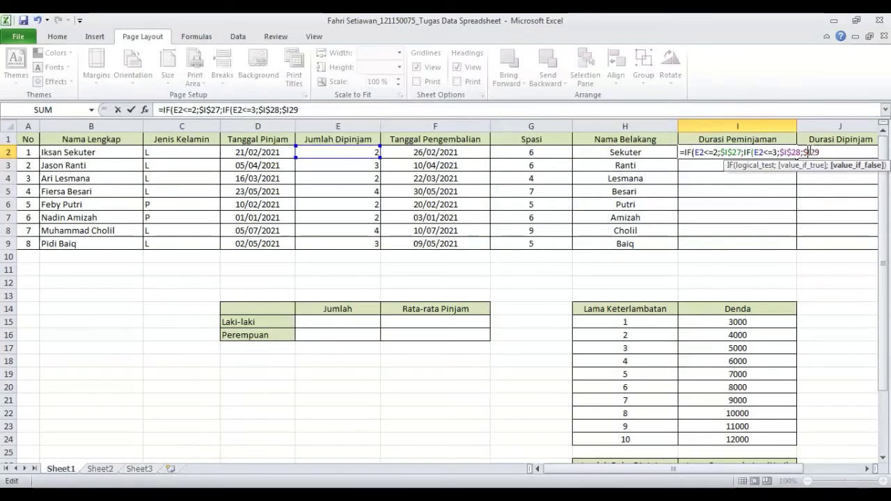
pyautogui.click(810, 152)
pyautogui.write('$I$')
pyautogui.click(837, 150)
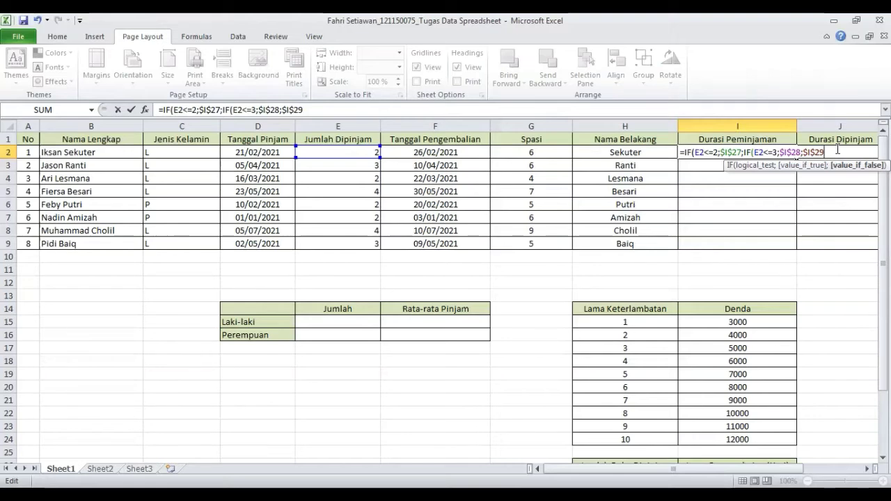
pyautogui.write('0')
pyautogui.write(')')
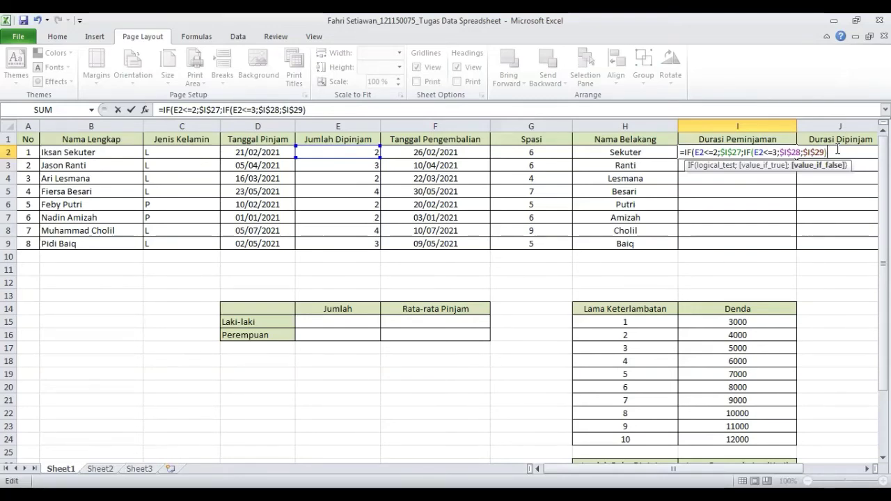
pyautogui.write(')')
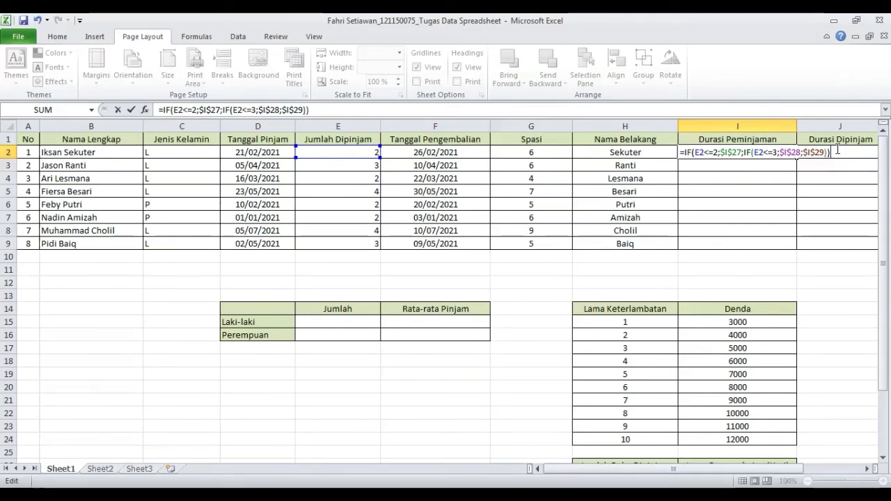
pyautogui.press('Return')
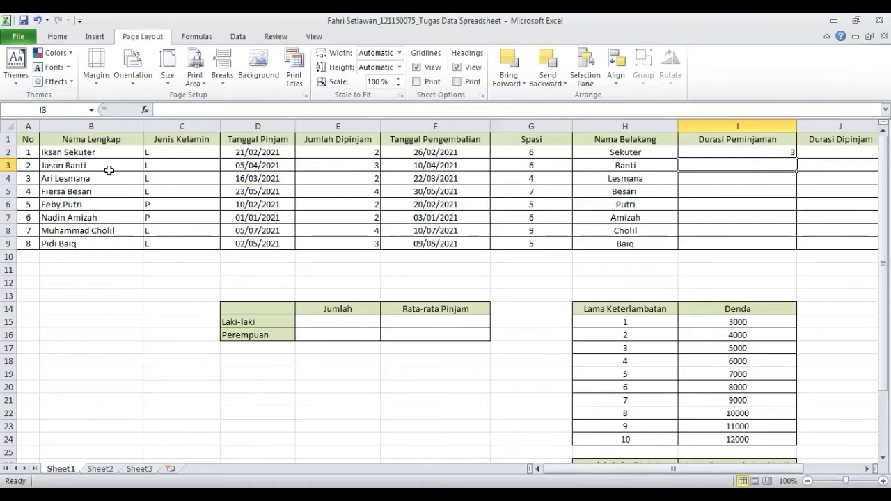
# - Fill the loan-duration formula from I2 down to I9
pyautogui.click(753, 149)
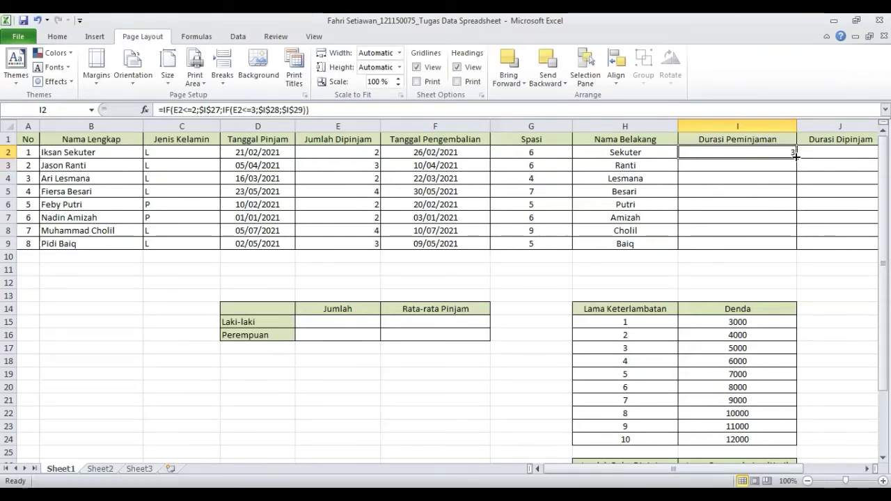
pyautogui.moveTo(796, 153); pyautogui.dragTo(796, 246)
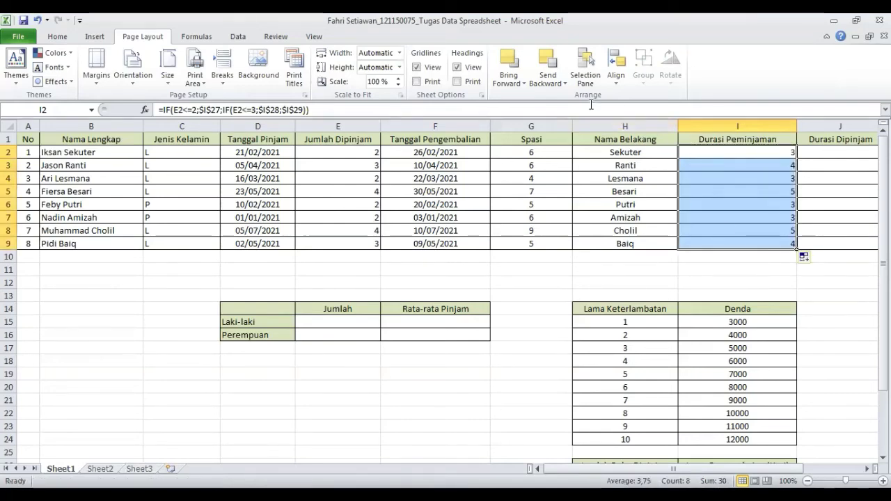
pyautogui.click(680, 282)
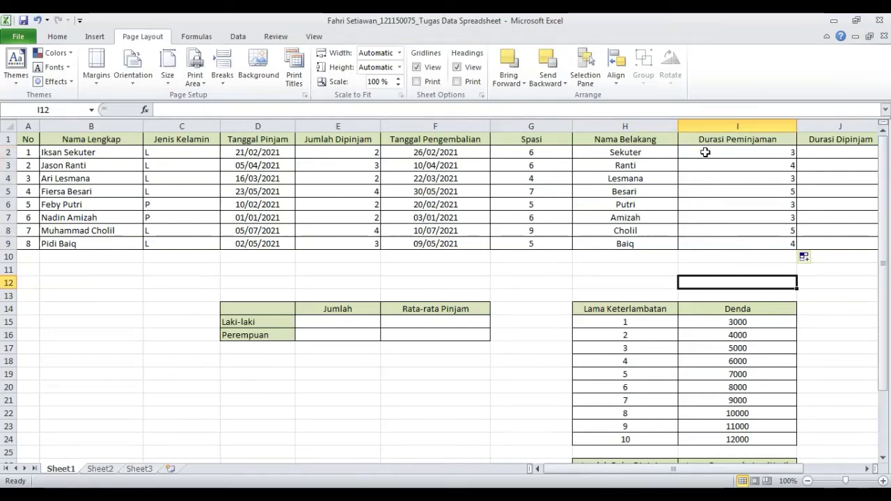
# - Center-align the Durasi Peminjaman values in I2:I9
pyautogui.moveTo(710, 150); pyautogui.dragTo(742, 245)
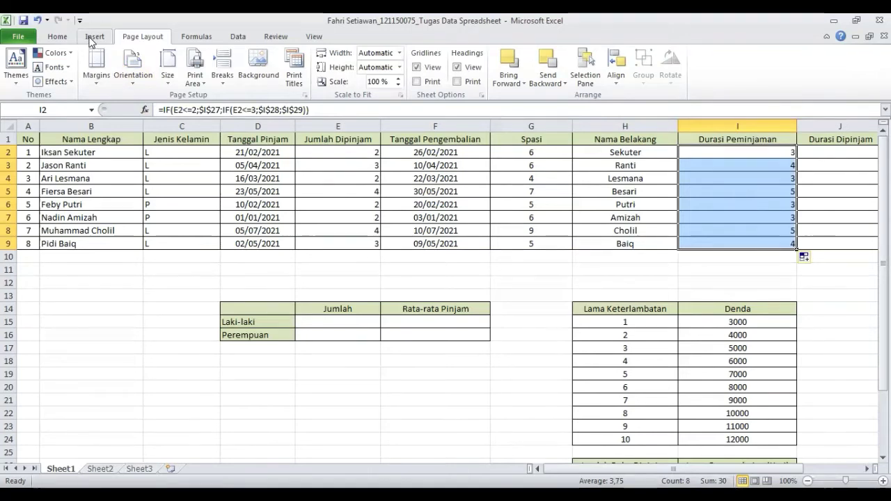
pyautogui.click(57, 36)
pyautogui.click(261, 77)
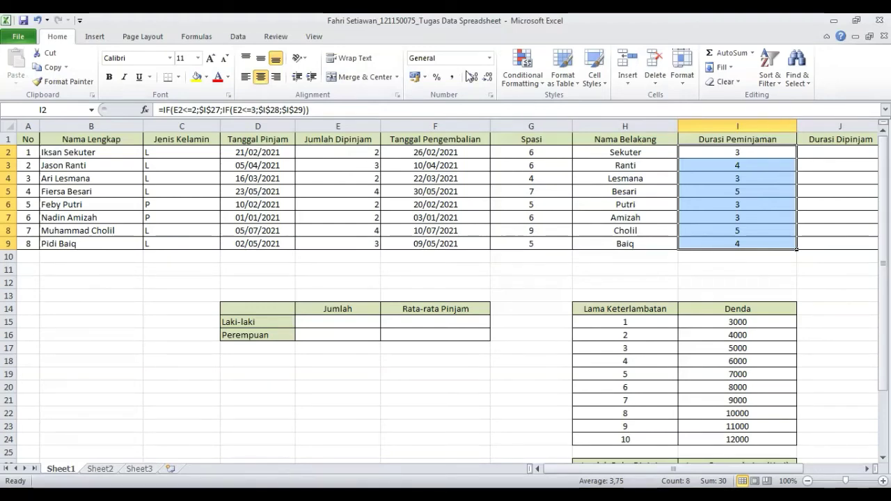
# - Switch to the spreadsheet copy workbook and widen the Denda column K slightly
pyautogui.hotkey('alt', 'Tab')
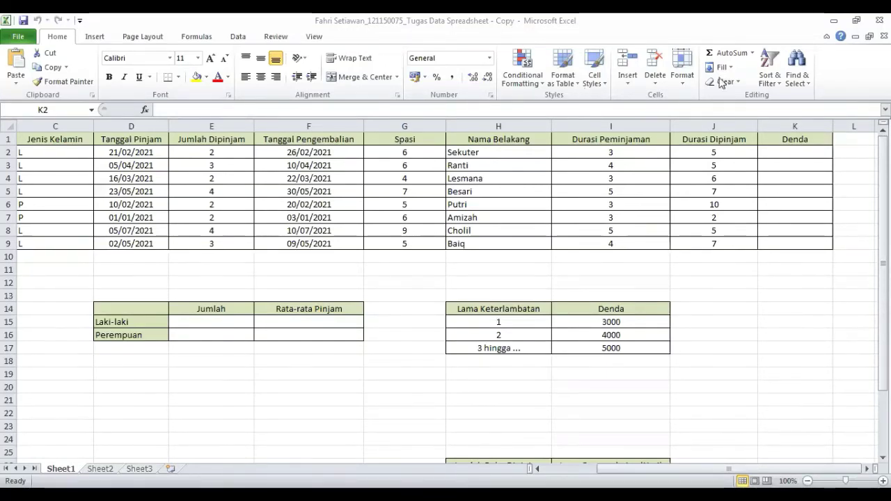
pyautogui.click(827, 151)
pyautogui.moveTo(832, 127); pyautogui.dragTo(841, 126)
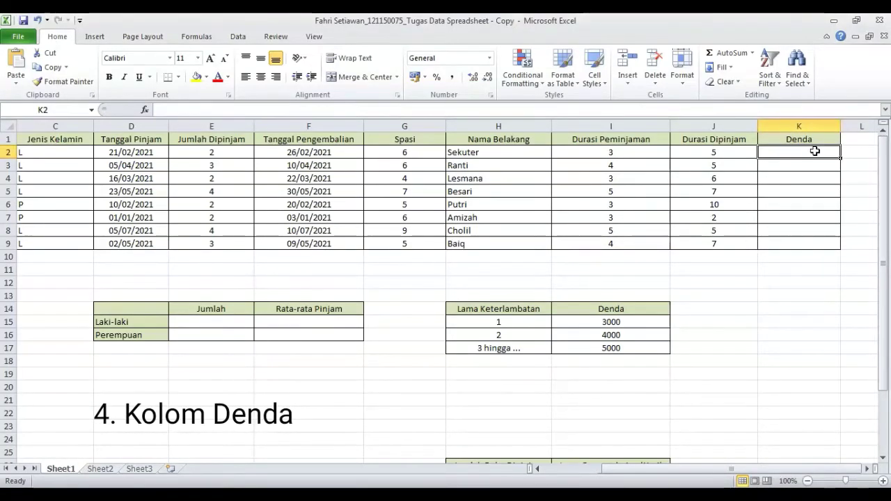
# - In Denda cell K2, start the formula =IF(J2-I2 to compute the days late
pyautogui.doubleClick(814, 151)
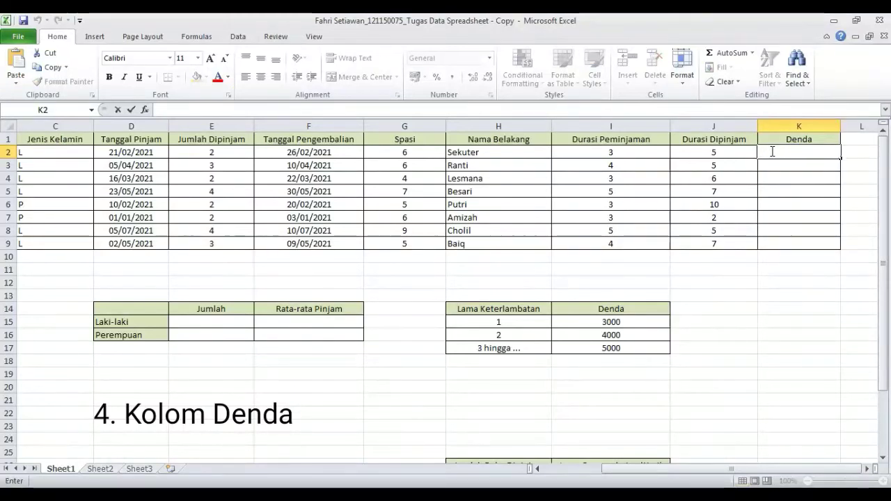
pyautogui.write('+')
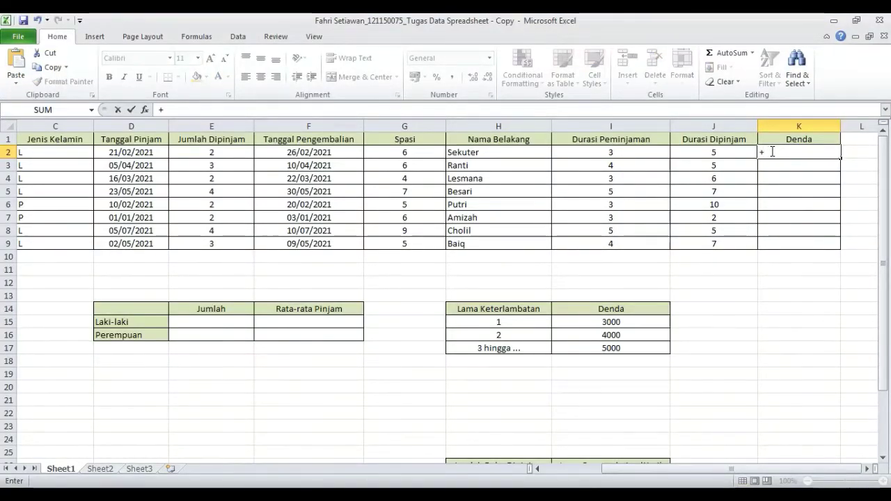
pyautogui.press('BackSpace')
pyautogui.write('=IF')
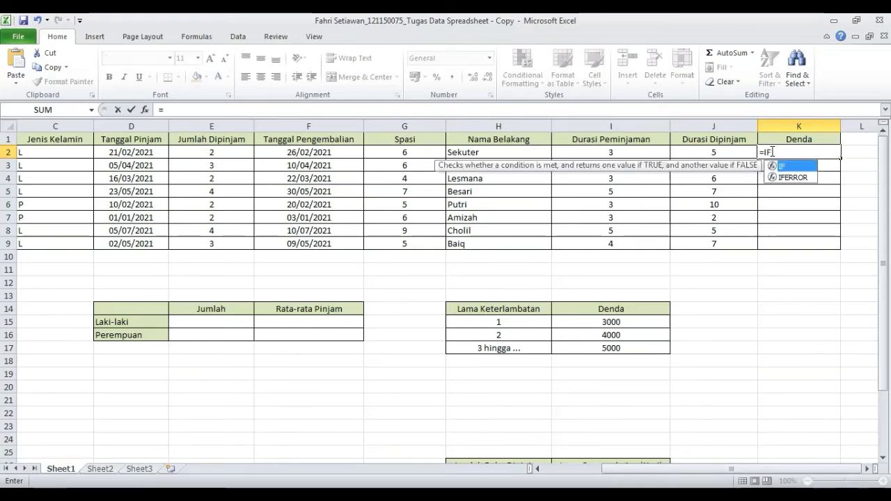
pyautogui.write('(')
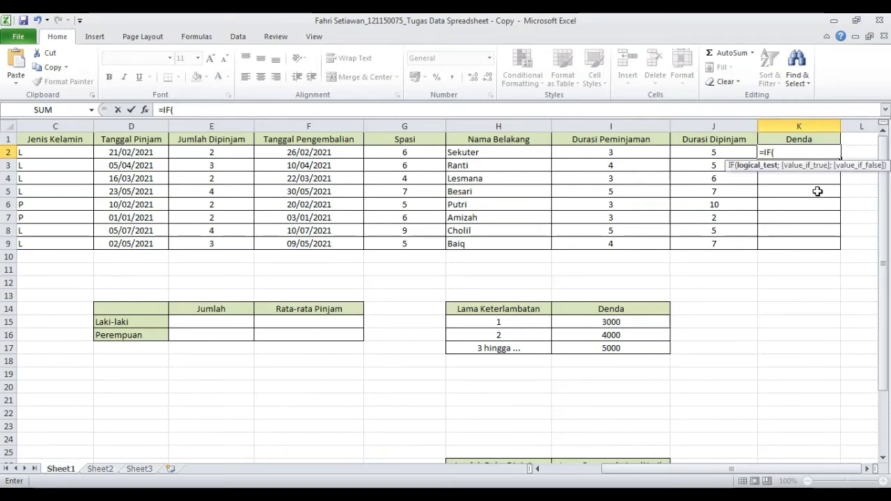
pyautogui.click(713, 154)
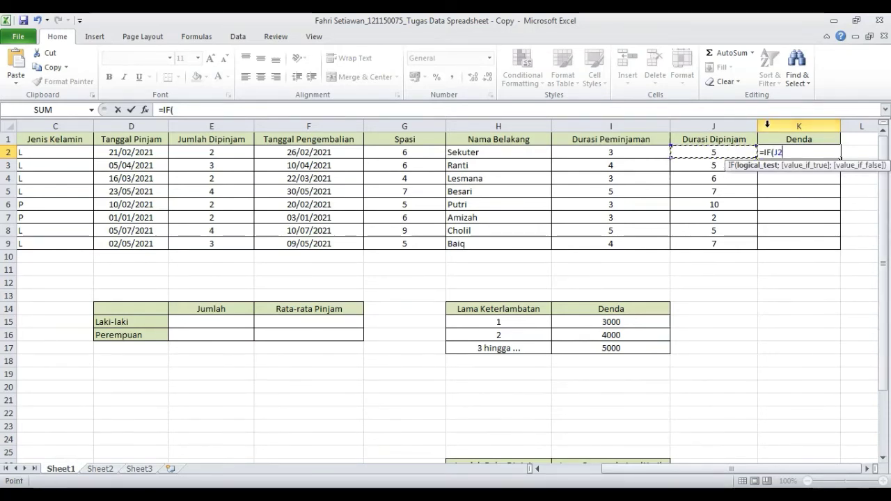
pyautogui.write('-')
pyautogui.click(638, 151)
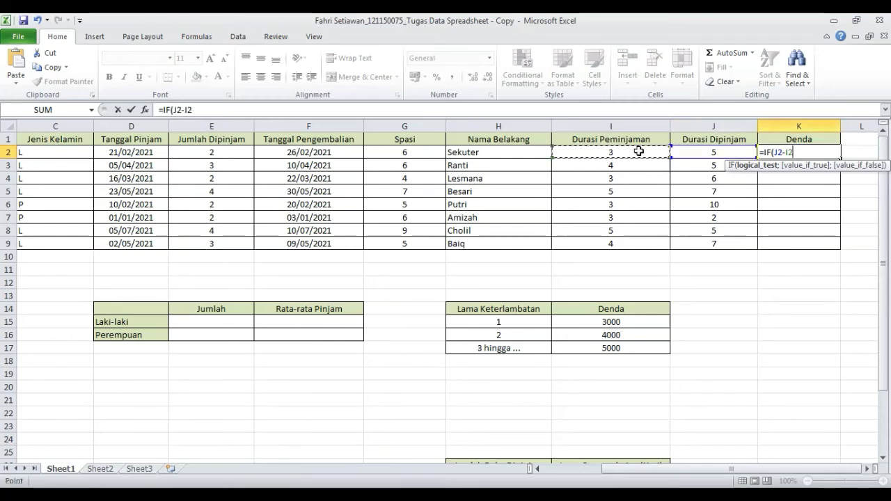
pyautogui.click(798, 152)
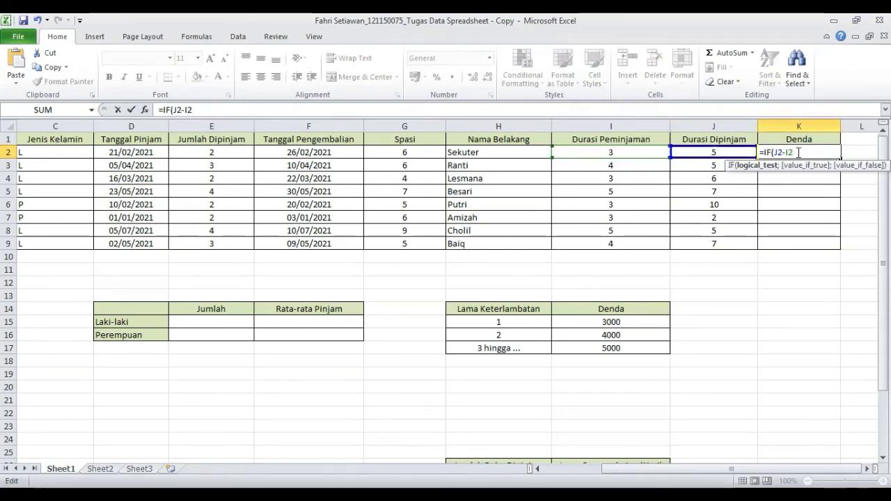
# - Complete the first test as J2-I2<$H$15 with 0 as its true result
pyautogui.write('<')
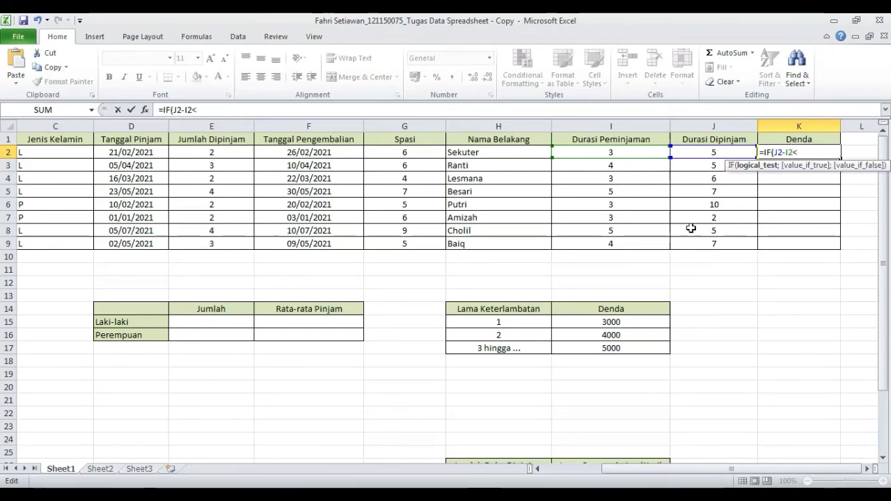
pyautogui.click(526, 322)
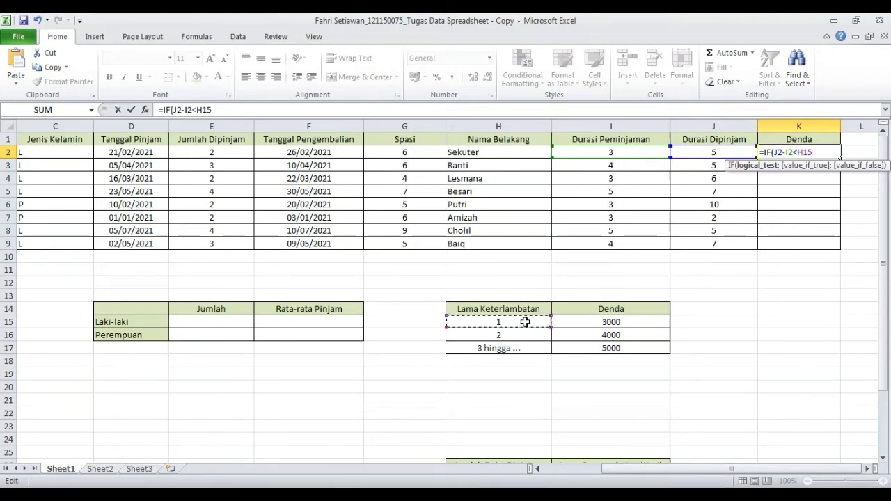
pyautogui.click(197, 110)
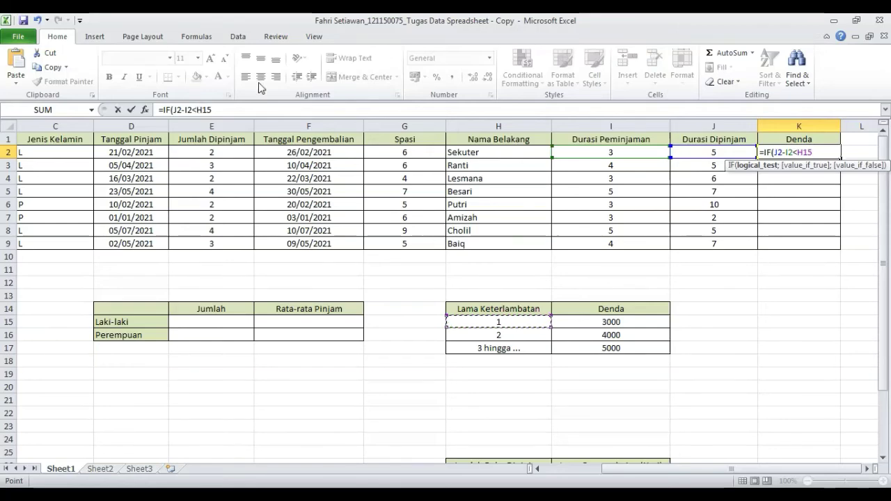
pyautogui.write('$')
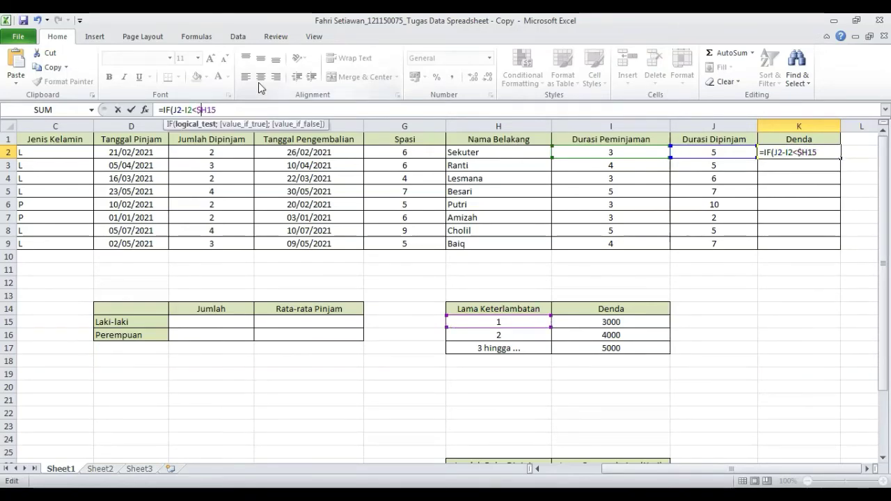
pyautogui.press('Right')
pyautogui.write('$')
pyautogui.press('Right')
pyautogui.press('Right')
pyautogui.write(':')
pyautogui.press('BackSpace')
pyautogui.write(';0')
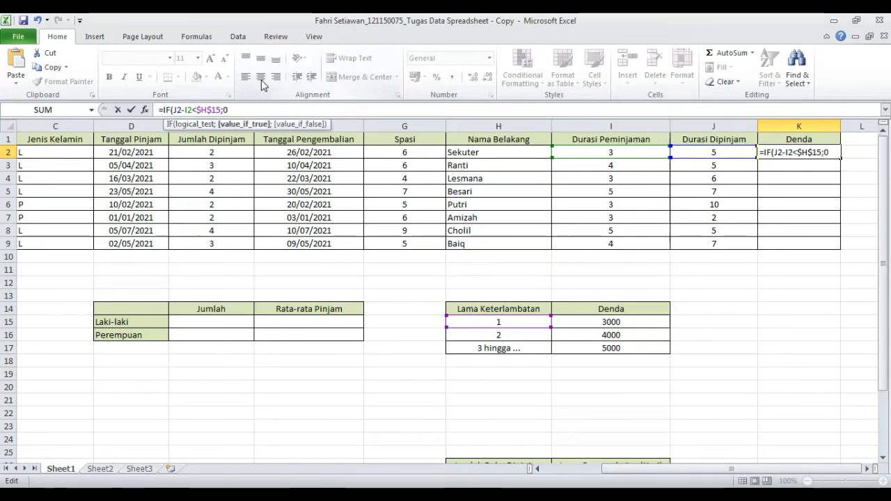
pyautogui.write(';')
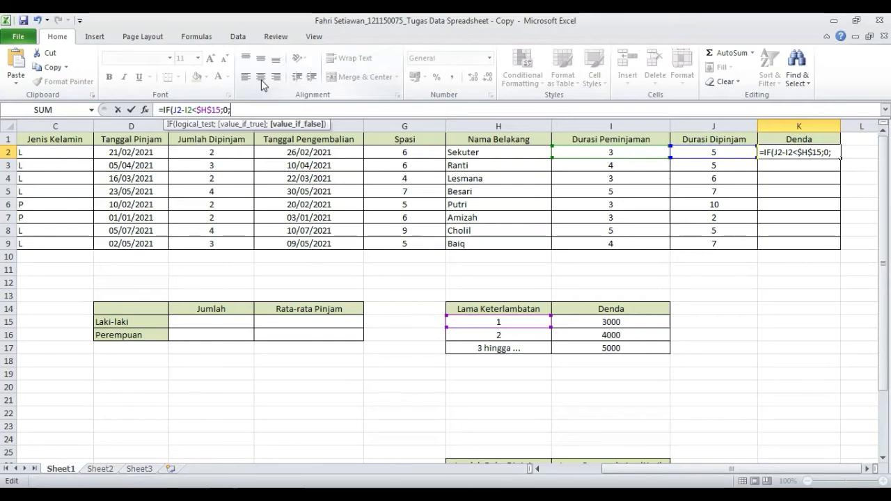
pyautogui.write('IF')
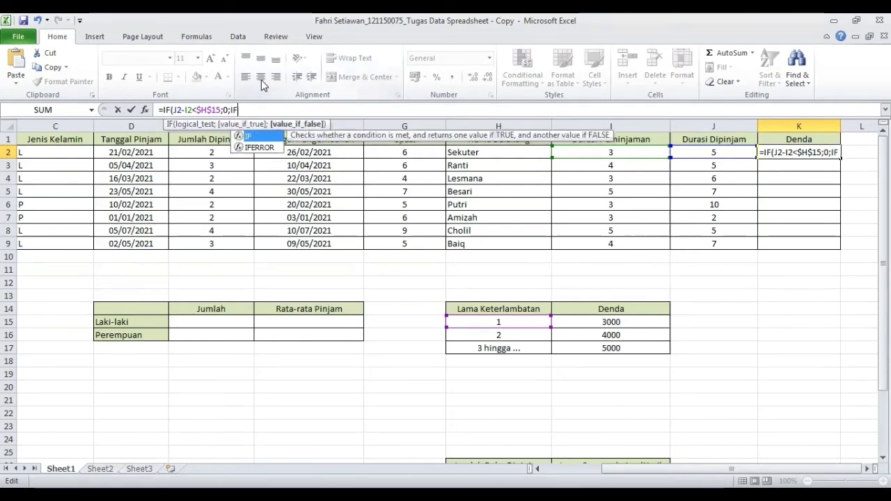
pyautogui.write('(')
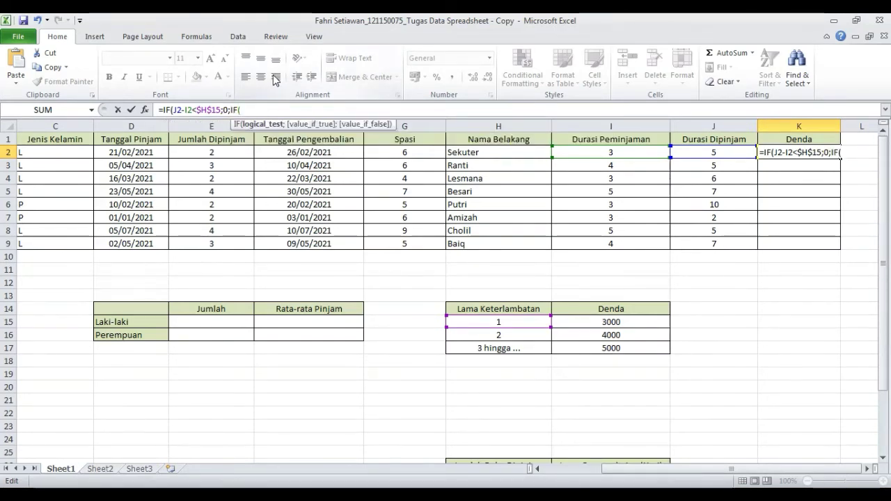
# - Nest a second IF testing whether J2-I2 equals the absolute reference $H$15, followed by a separator
pyautogui.click(724, 152)
pyautogui.write('-')
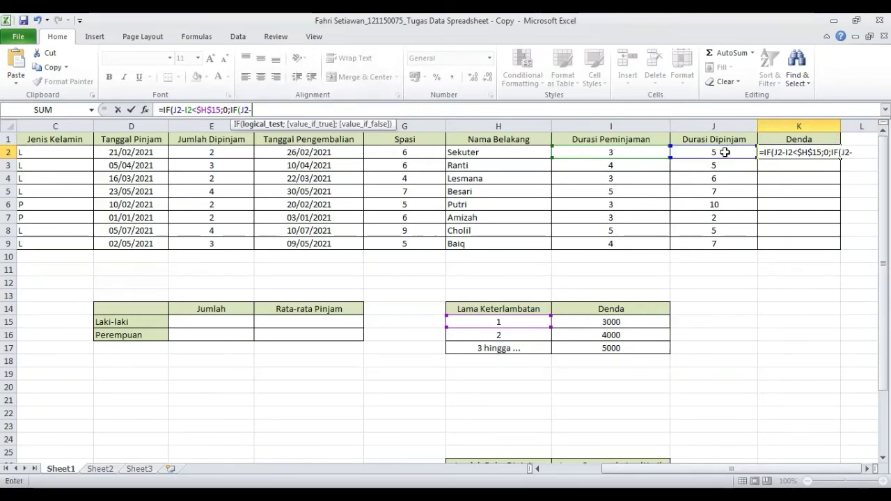
pyautogui.click(641, 151)
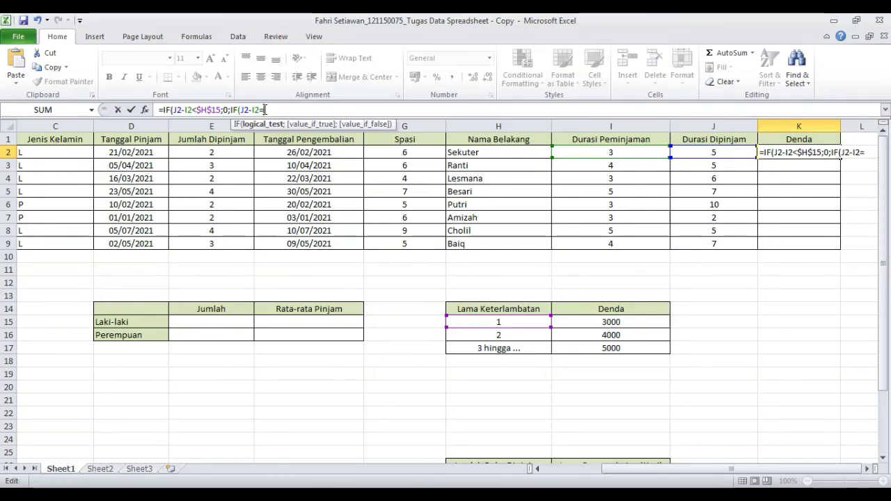
pyautogui.click(526, 321)
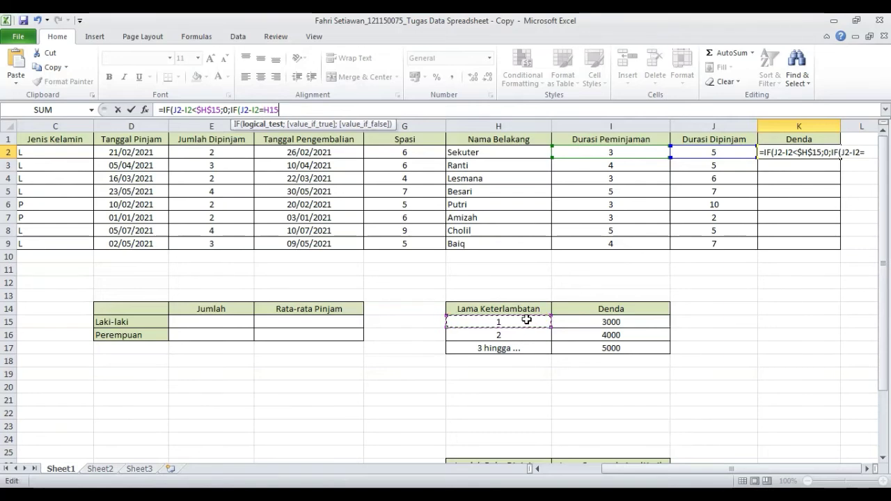
pyautogui.click(263, 109)
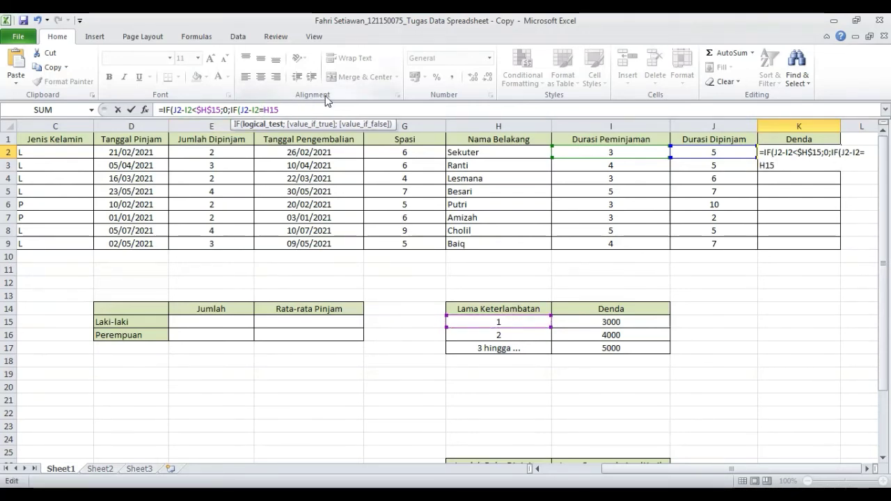
pyautogui.write('$')
pyautogui.press('Right')
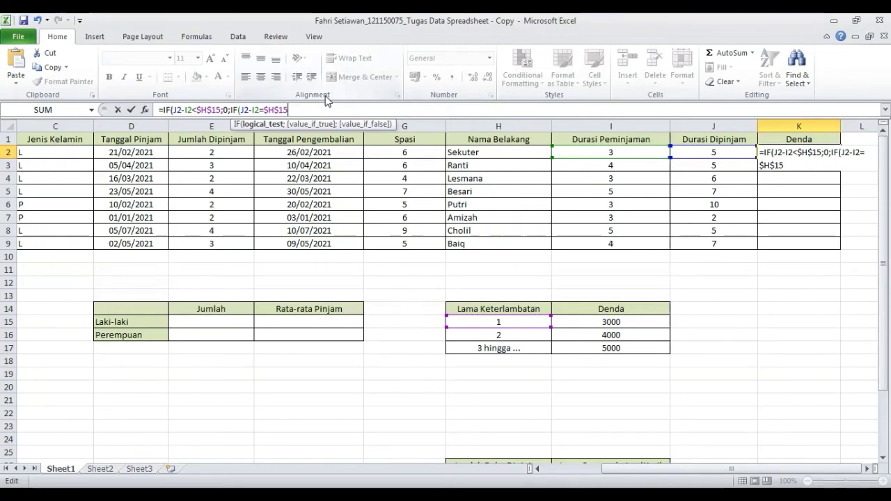
pyautogui.write(';')
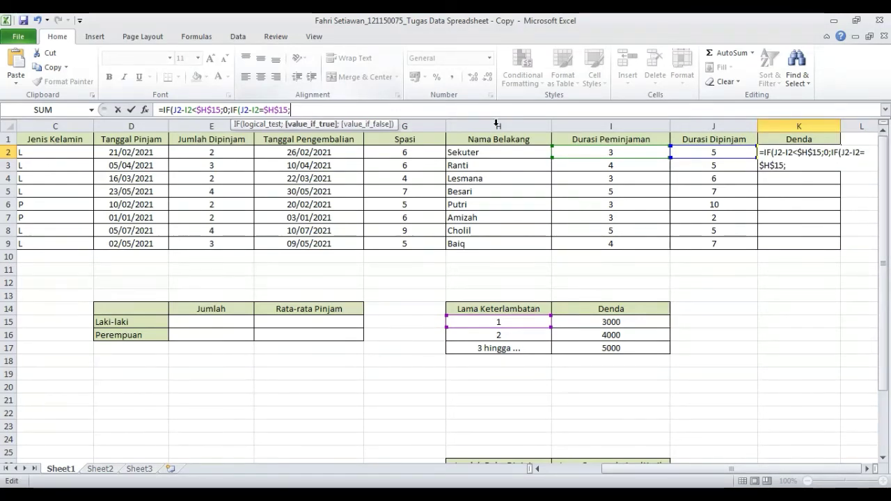
# - Add the absolute fine reference $I$15 as the second IF's result and open a third nested IF
pyautogui.click(599, 324)
pyautogui.click(291, 110)
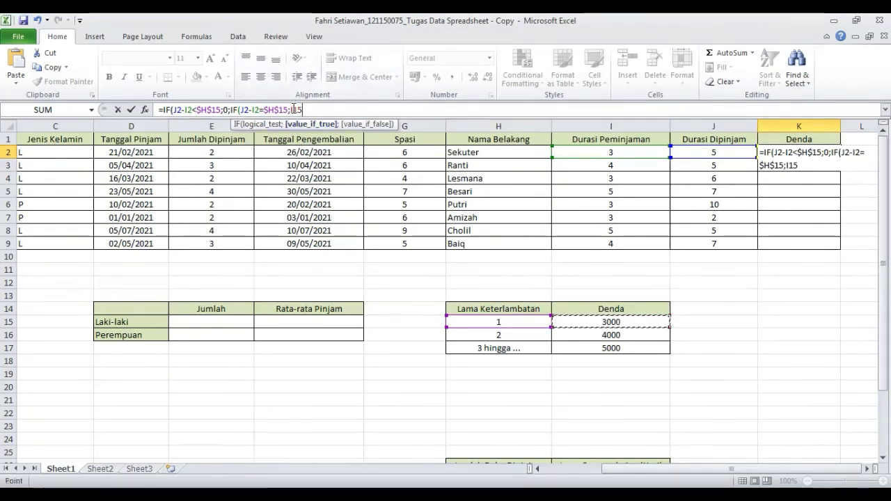
pyautogui.write('$H')
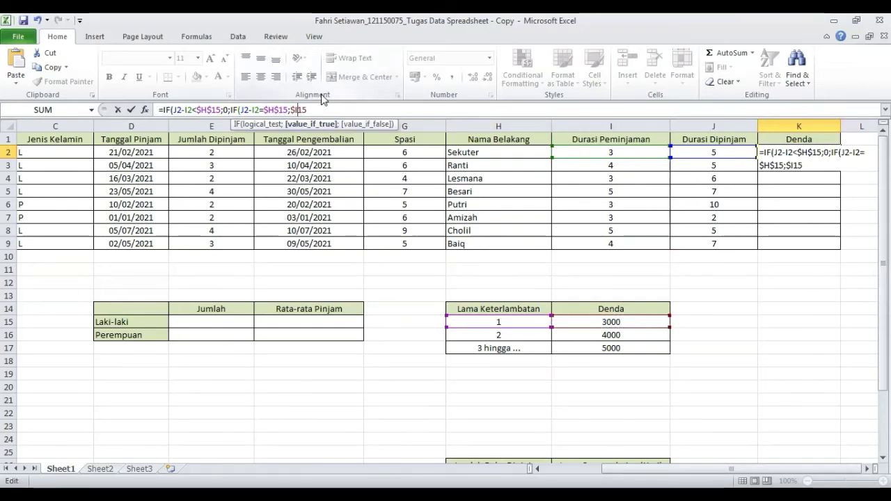
pyautogui.write('$15;')
pyautogui.write('IF(')
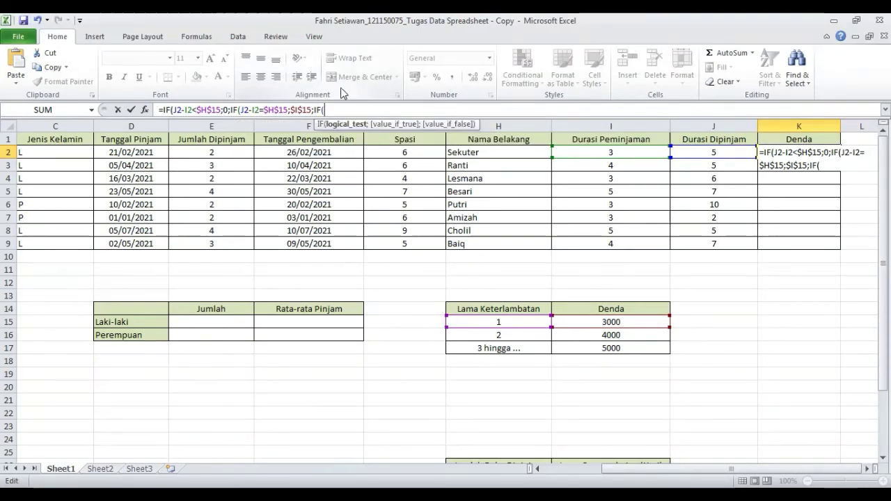
# - Open the third nested IF with the test J2-I2=$H$16 followed by a separator
pyautogui.click(729, 151)
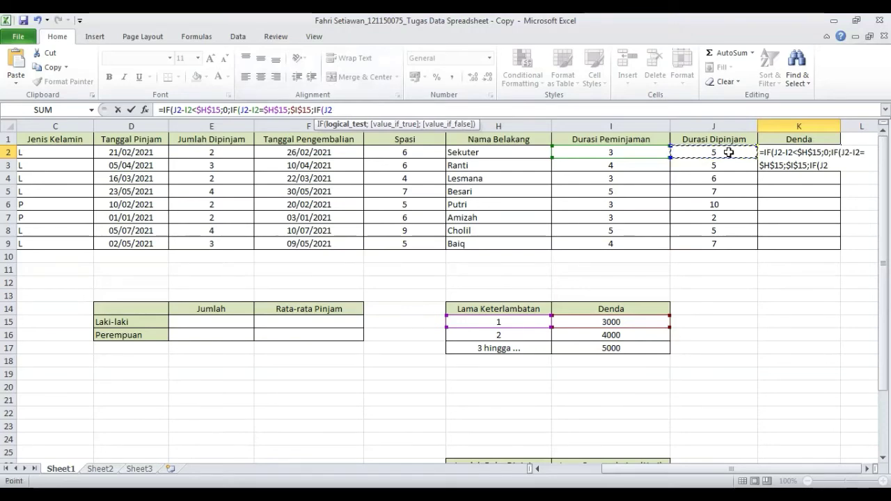
pyautogui.write('-')
pyautogui.click(644, 152)
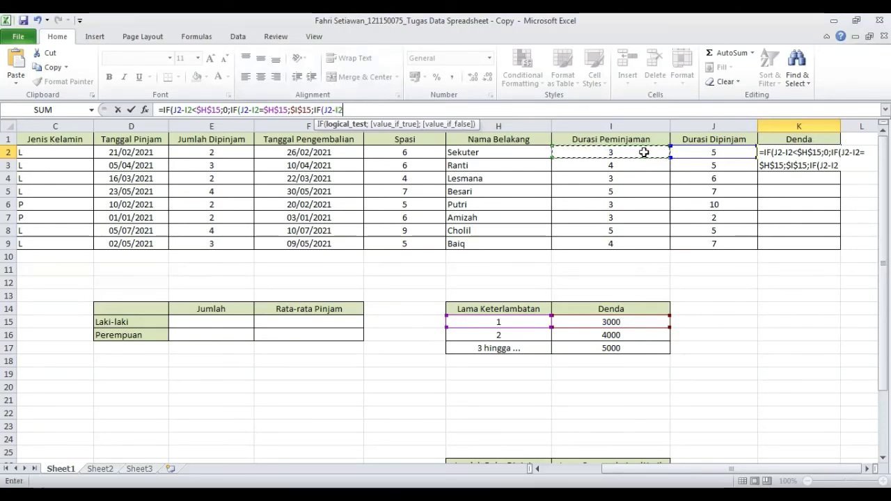
pyautogui.click(350, 110)
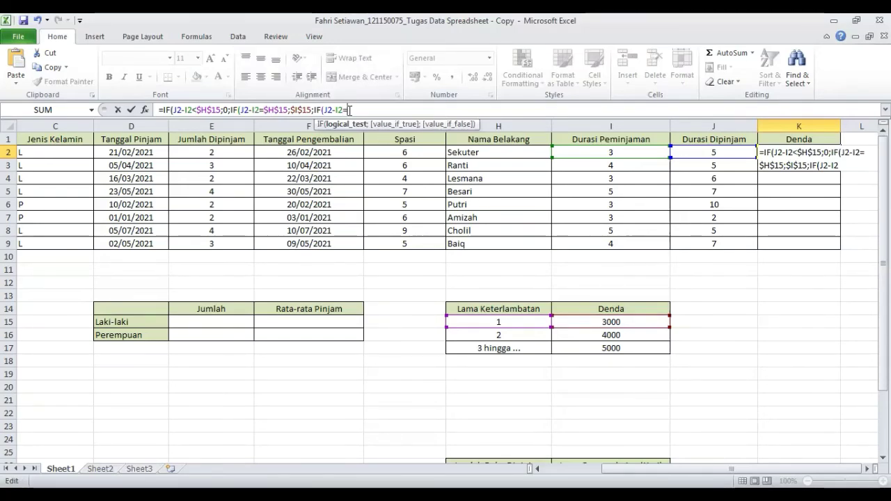
pyautogui.click(498, 337)
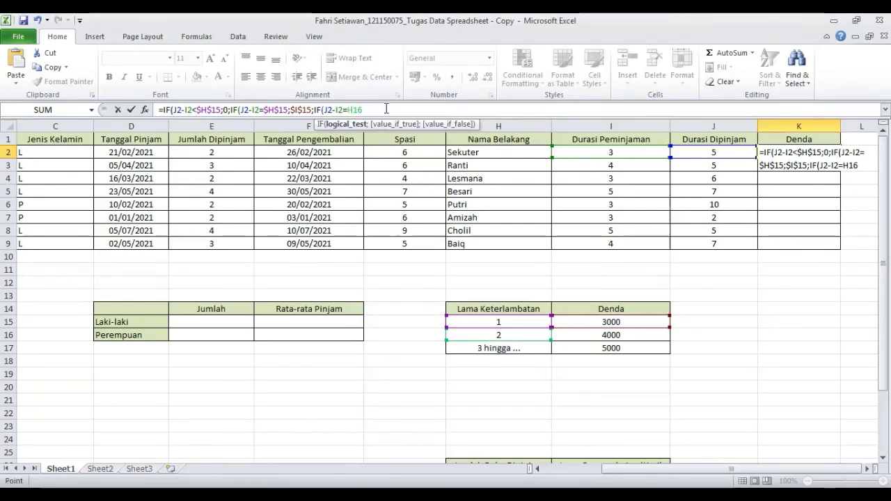
pyautogui.press('F4')
pyautogui.press('F4')
pyautogui.press('F4')
pyautogui.write('$15;')
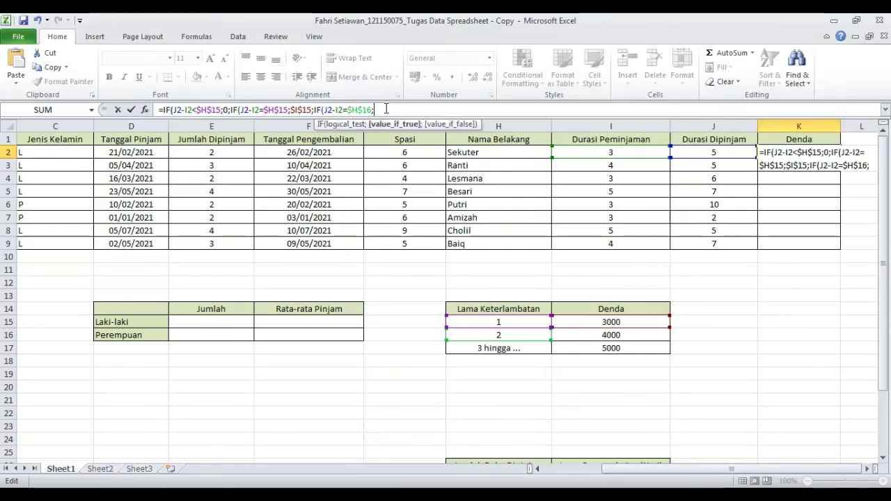
# - Add the absolute fine reference $I$16 as the third IF's true result, followed by a separator
pyautogui.click(629, 335)
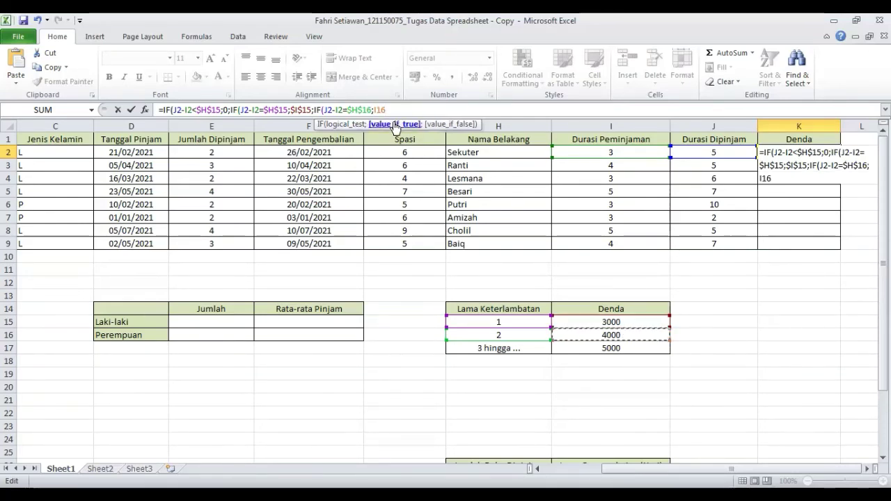
pyautogui.click(373, 109)
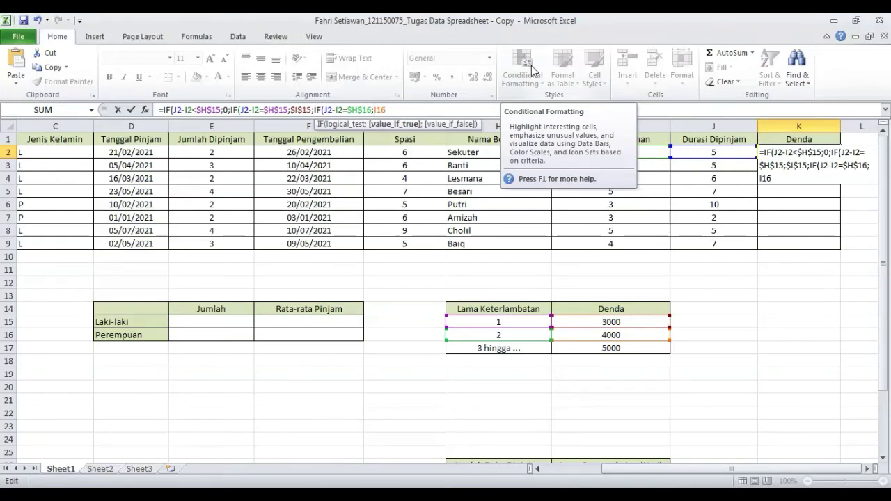
pyautogui.write('$H')
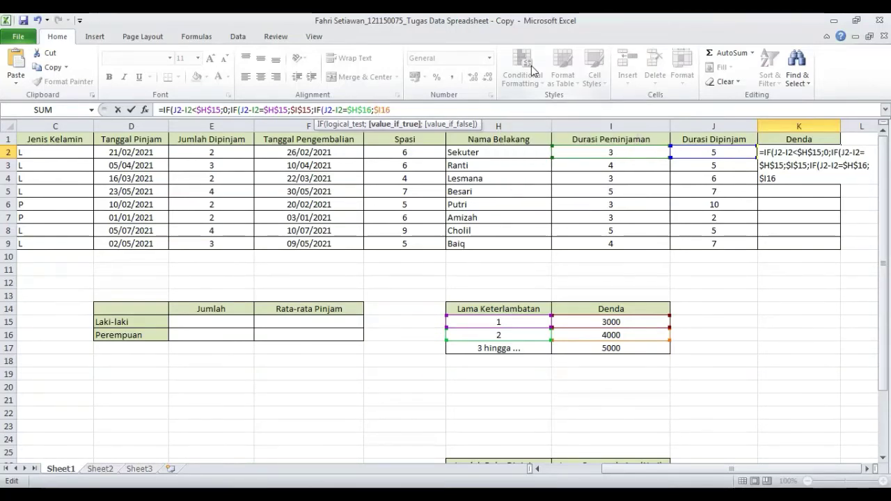
pyautogui.write('$15;')
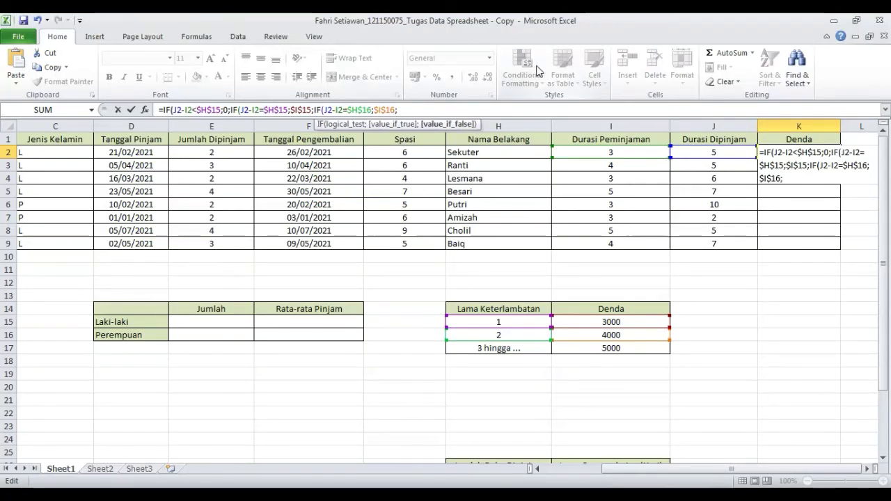
# - Add $I$17 as the false result, close all three IF parentheses and confirm the Denda formula
pyautogui.click(619, 350)
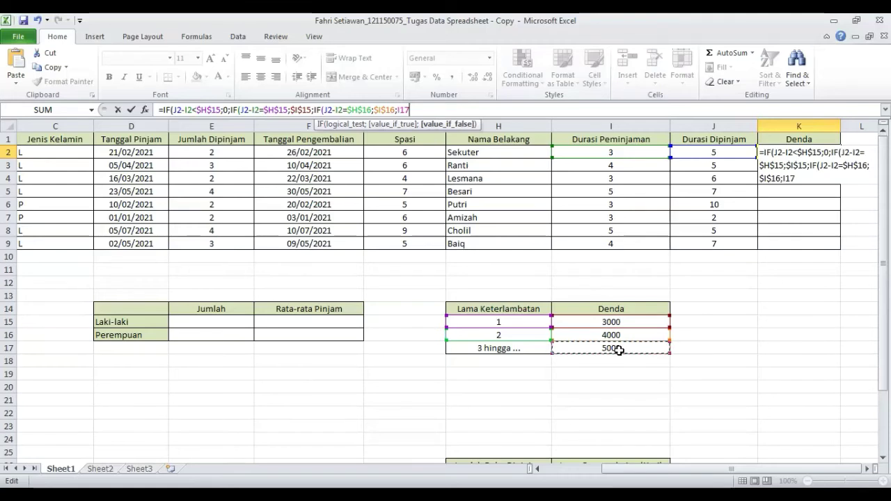
pyautogui.click(399, 110)
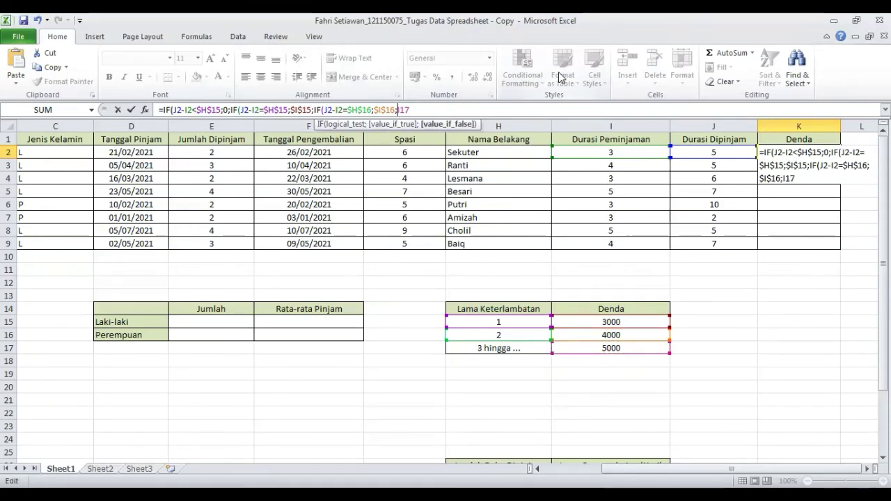
pyautogui.press('Right')
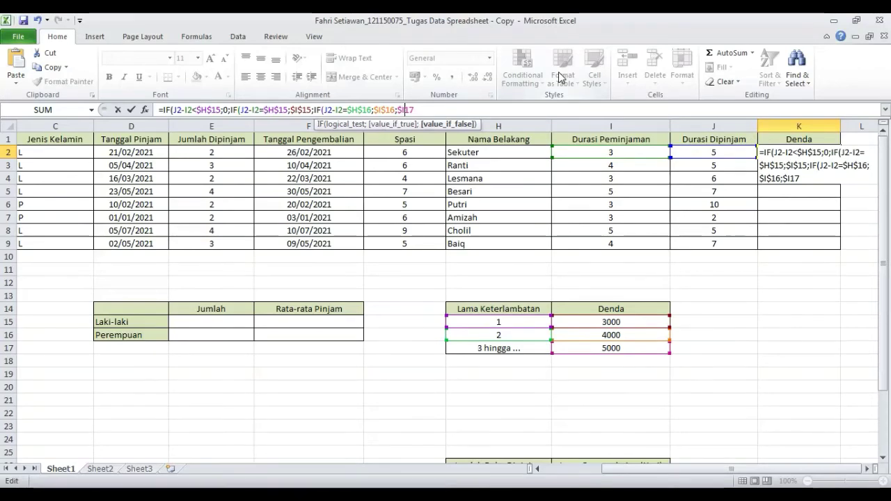
pyautogui.write('$17)')
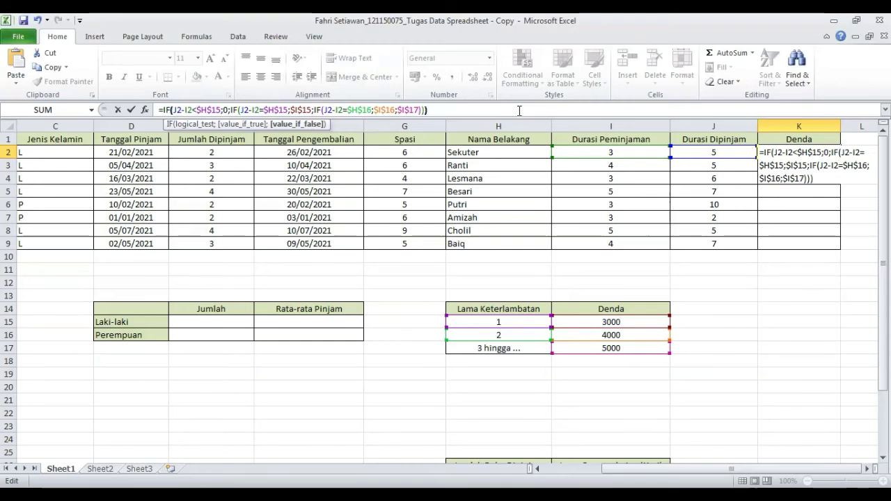
pyautogui.write(')')
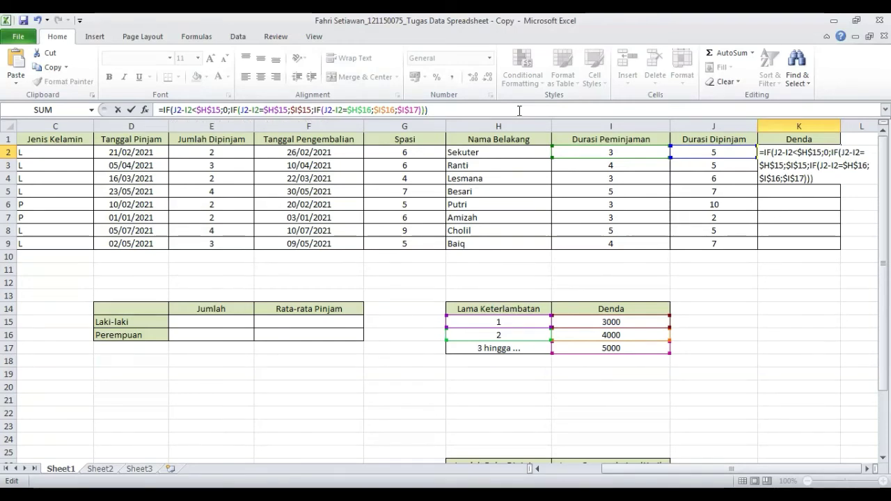
pyautogui.press('Return')
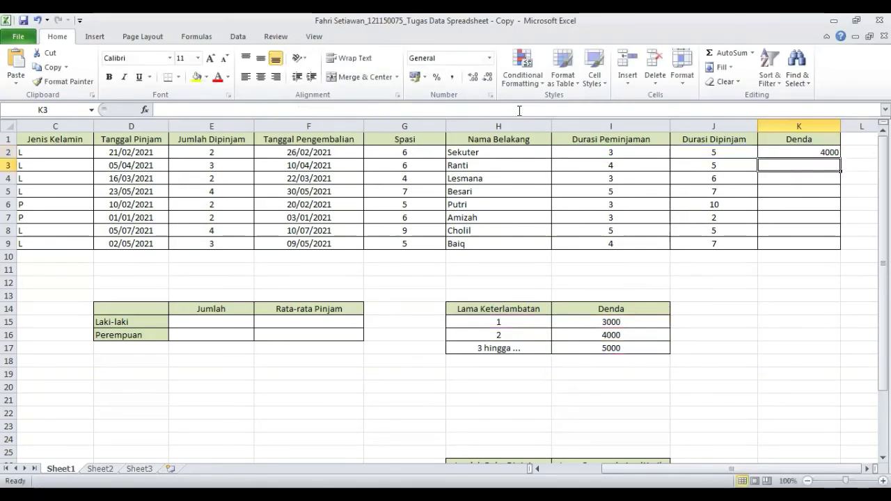
# - Fill the Denda formula from K2 down through K9
pyautogui.click(804, 149)
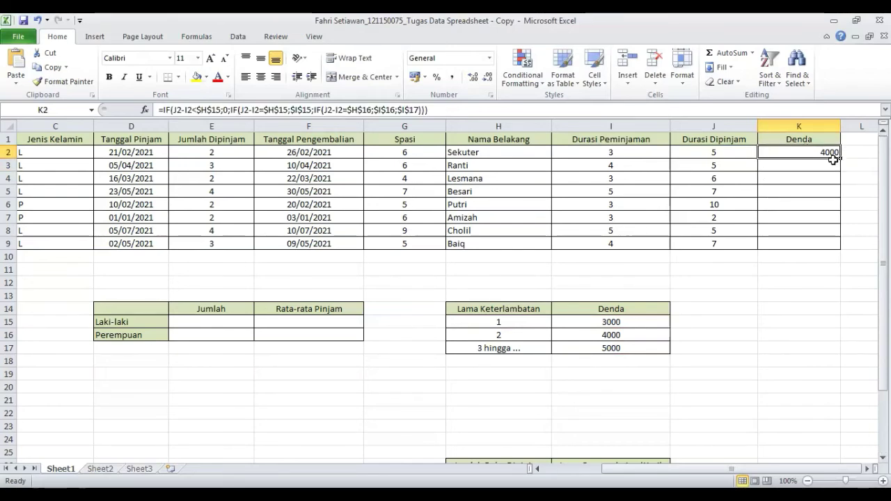
pyautogui.moveTo(840, 159); pyautogui.dragTo(842, 250)
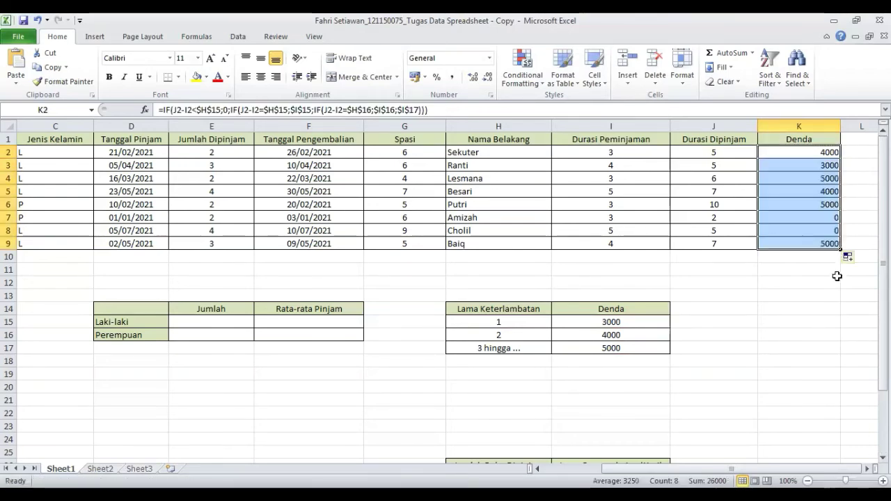
pyautogui.click(838, 281)
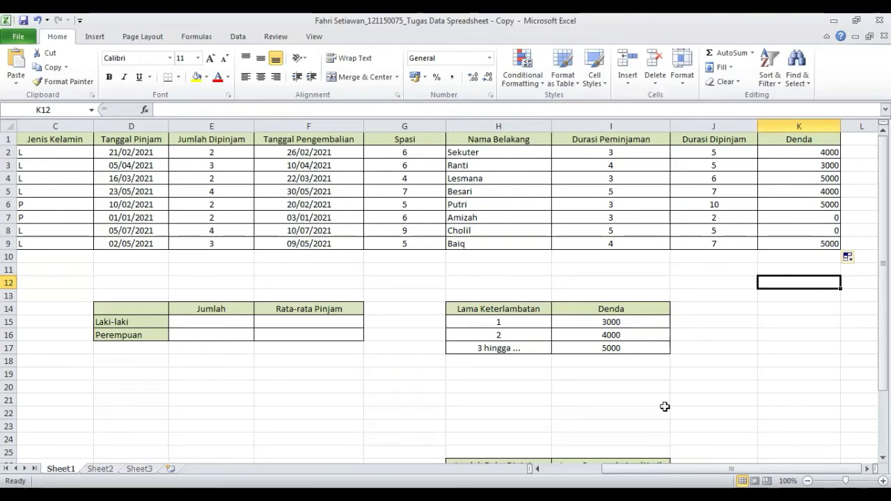
# - In the Laki-laki Jumlah cell E15, enter =COUNTIF(C2:C9;"L") to count male borrowers
pyautogui.moveTo(801, 469); pyautogui.dragTo(744, 469)
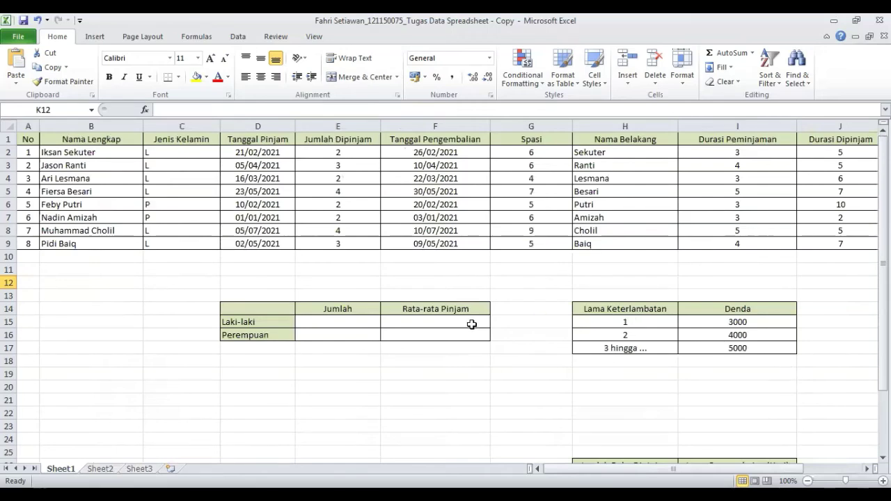
pyautogui.click(351, 319)
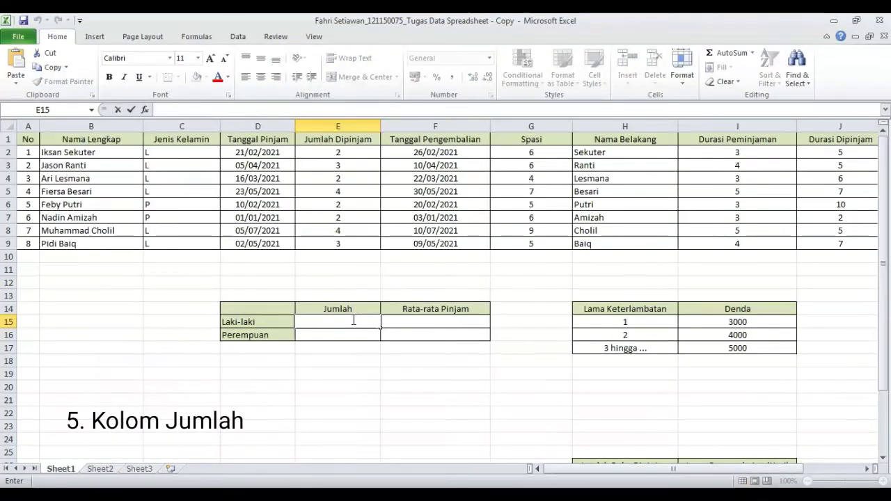
pyautogui.write('=')
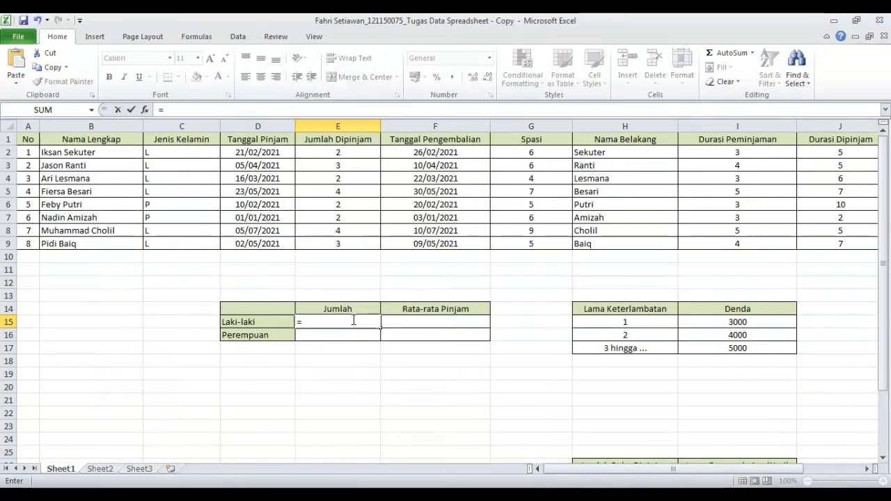
pyautogui.write('COUNT')
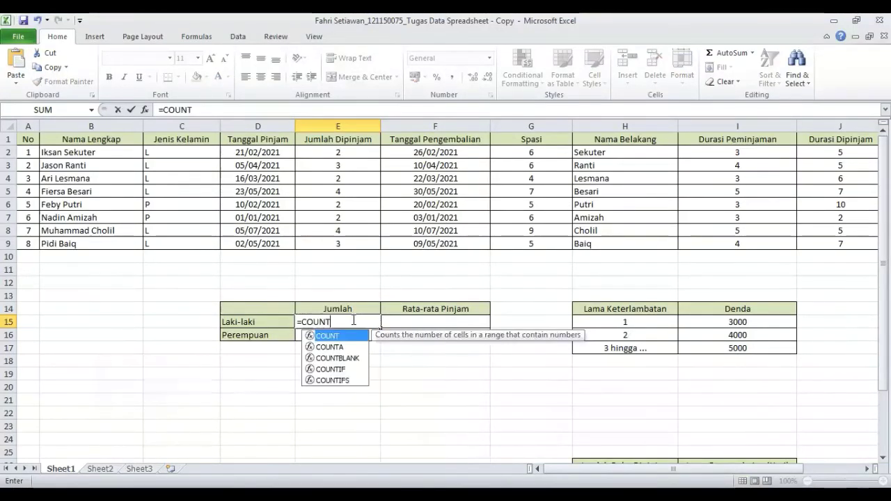
pyautogui.write('IF')
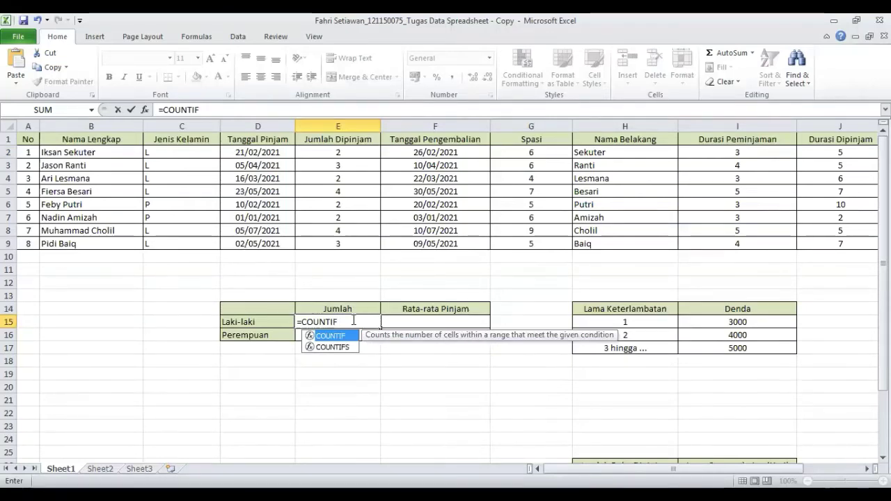
pyautogui.write('(')
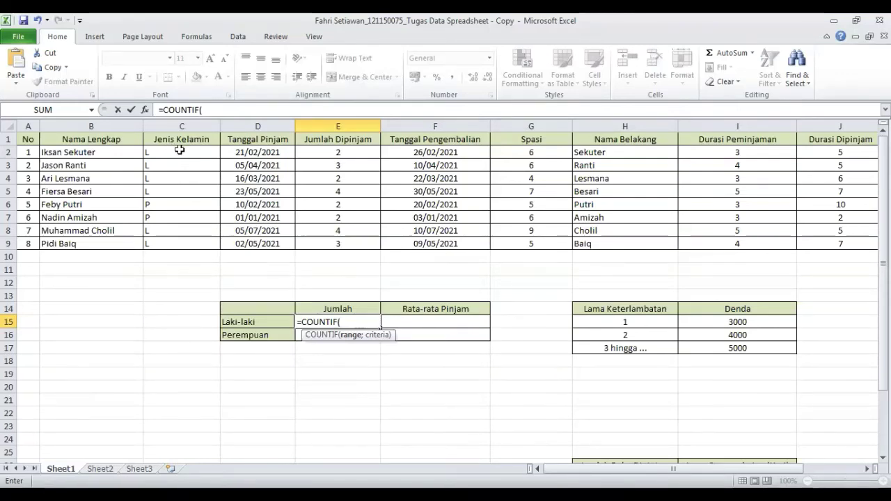
pyautogui.moveTo(179, 150); pyautogui.dragTo(185, 242)
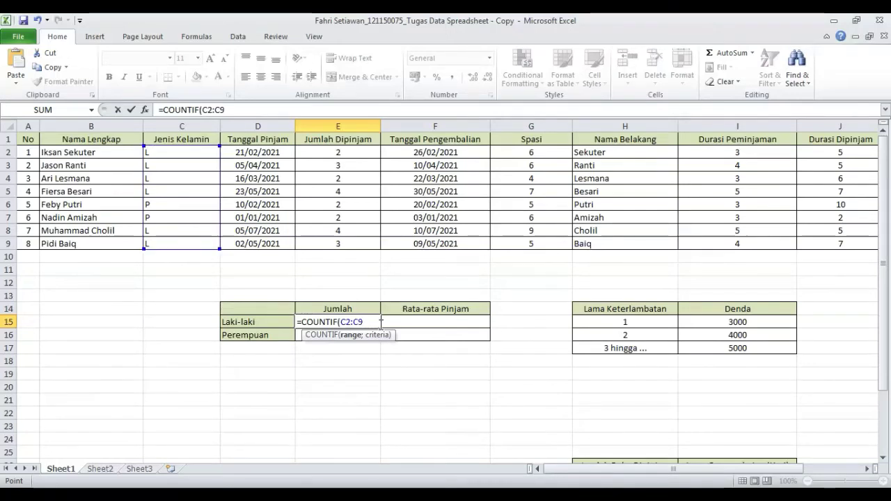
pyautogui.write(';"L')
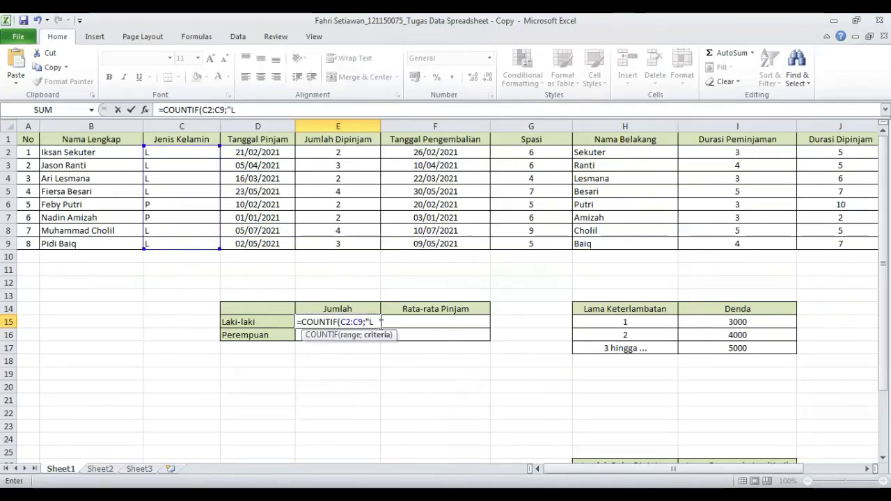
pyautogui.write('")')
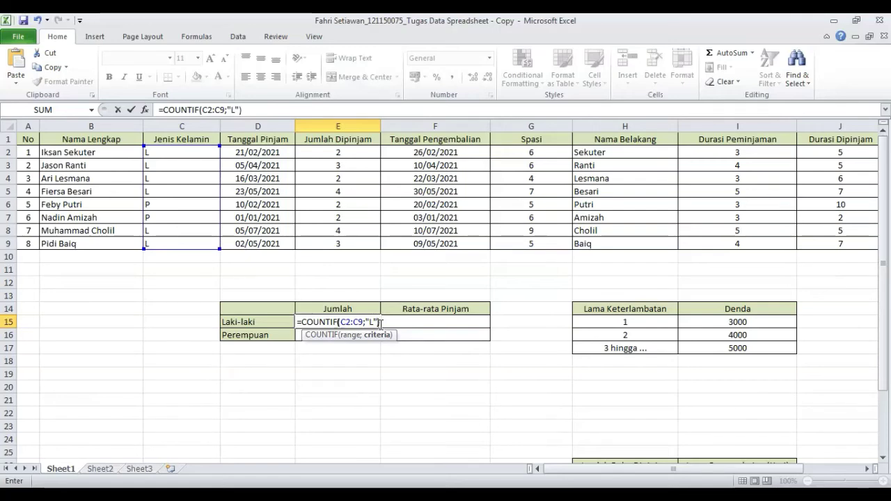
pyautogui.press('Return')
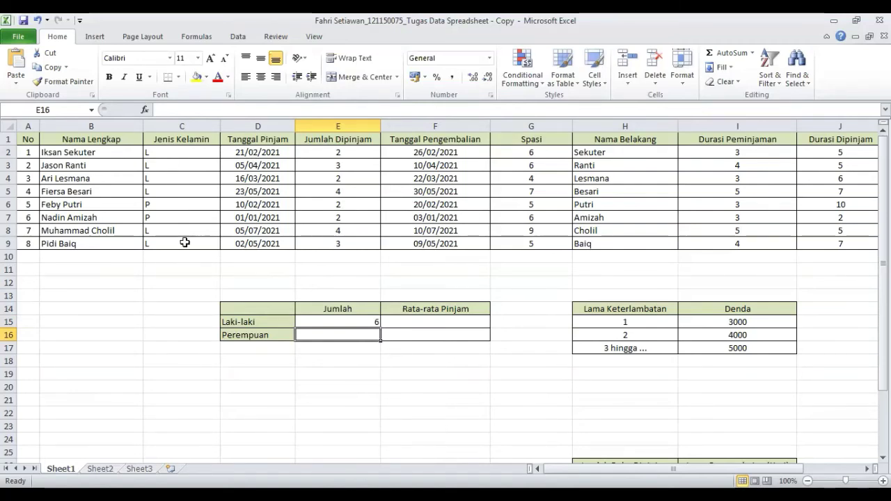
# - Copy the count formula into the Perempuan cell E16 and edit it to =COUNTIF(C2:C9;"P")
pyautogui.click(356, 320)
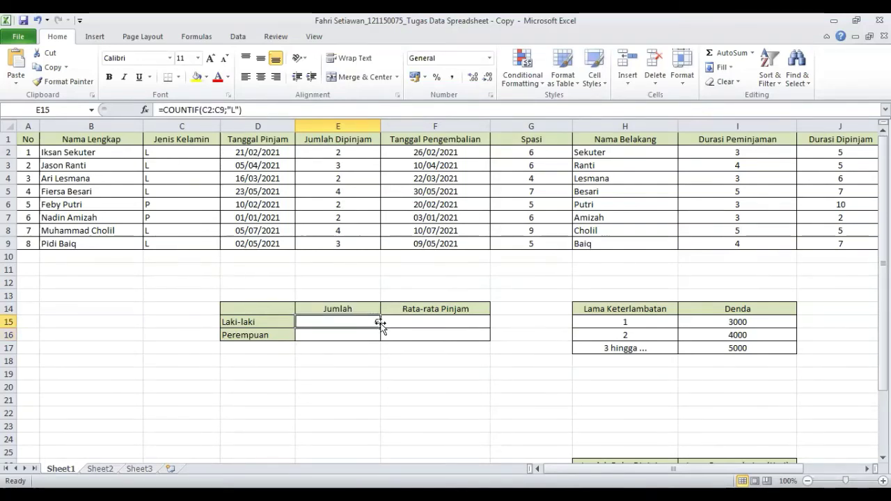
pyautogui.moveTo(380, 327); pyautogui.dragTo(378, 342)
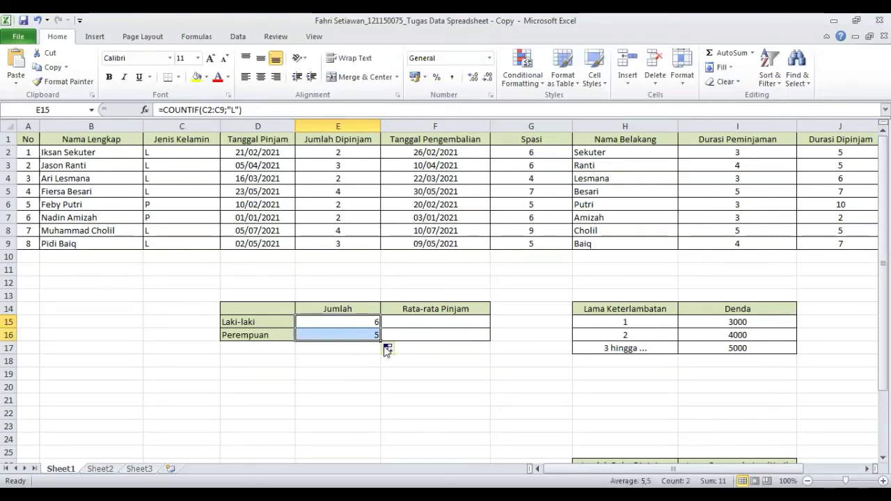
pyautogui.click(369, 334)
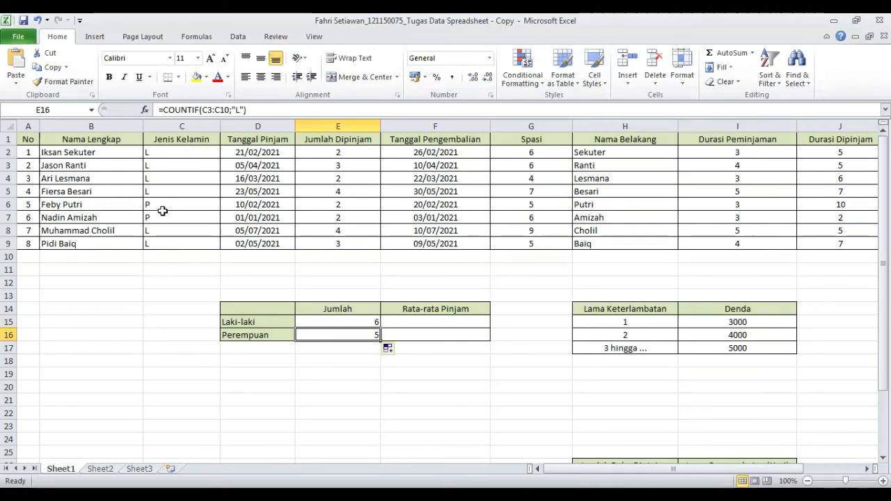
pyautogui.doubleClick(334, 335)
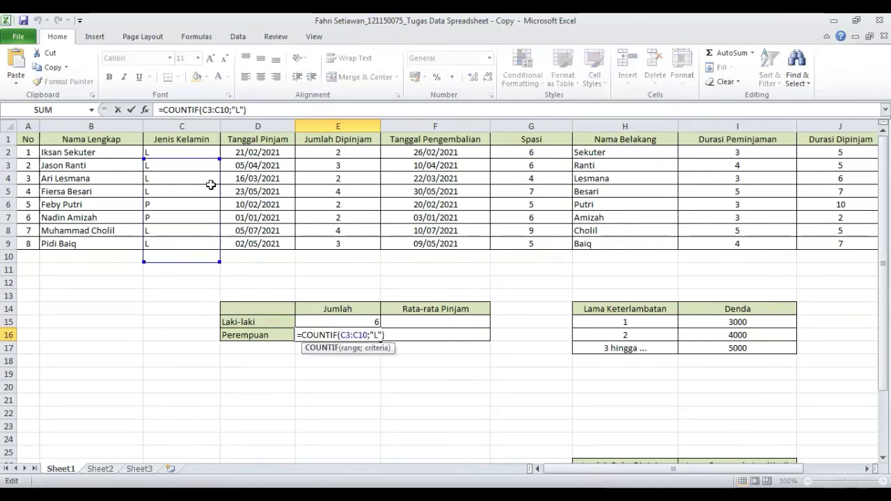
pyautogui.moveTo(218, 157); pyautogui.dragTo(219, 145)
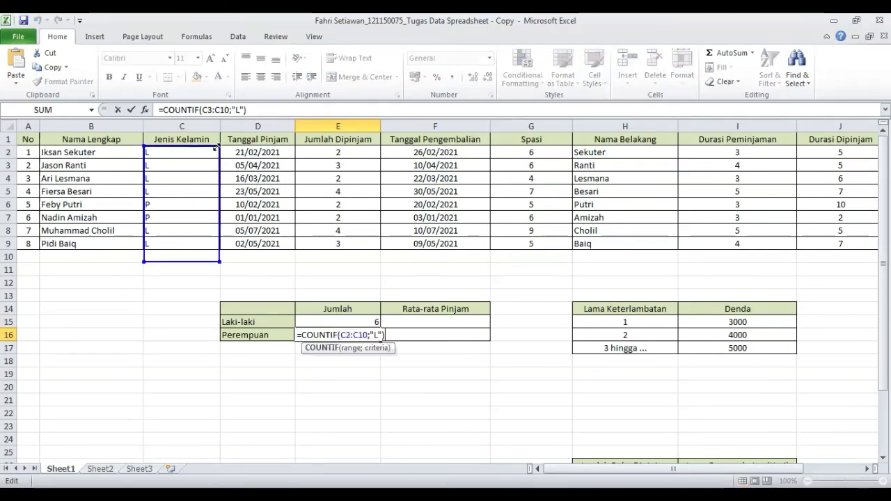
pyautogui.moveTo(216, 262); pyautogui.dragTo(217, 252)
pyautogui.click(235, 110)
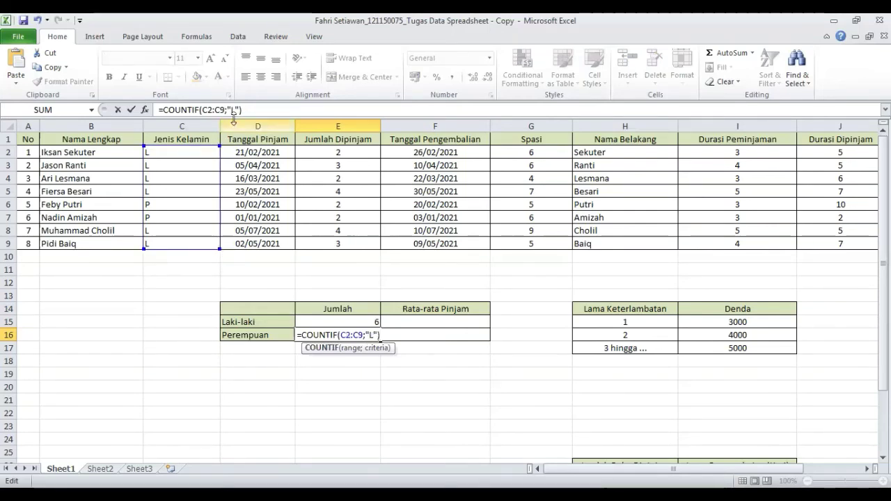
pyautogui.press('BackSpace')
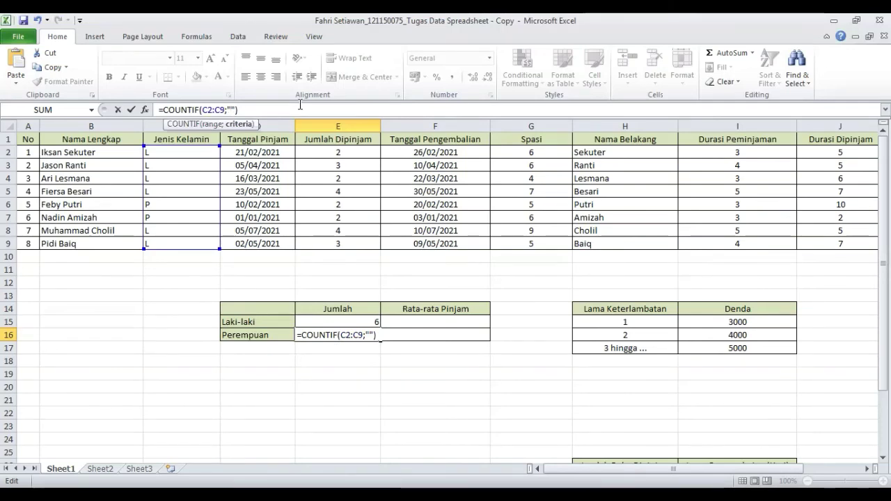
pyautogui.write('P')
pyautogui.press('Return')
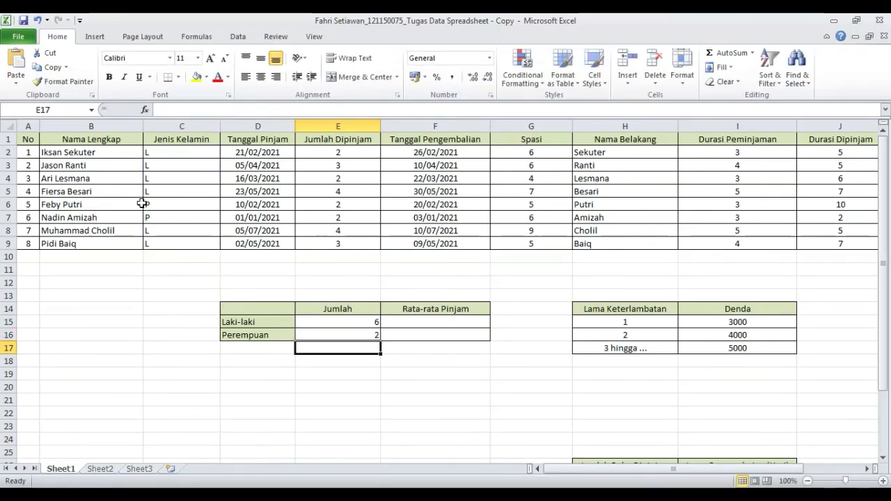
# - In the Laki-laki Rata-rata Pinjam cell F15, enter =SUMIF(C2:C9;"L";E2:E9)/E15 to average male borrowers' loans
pyautogui.click(443, 321)
pyautogui.doubleClick(443, 321)
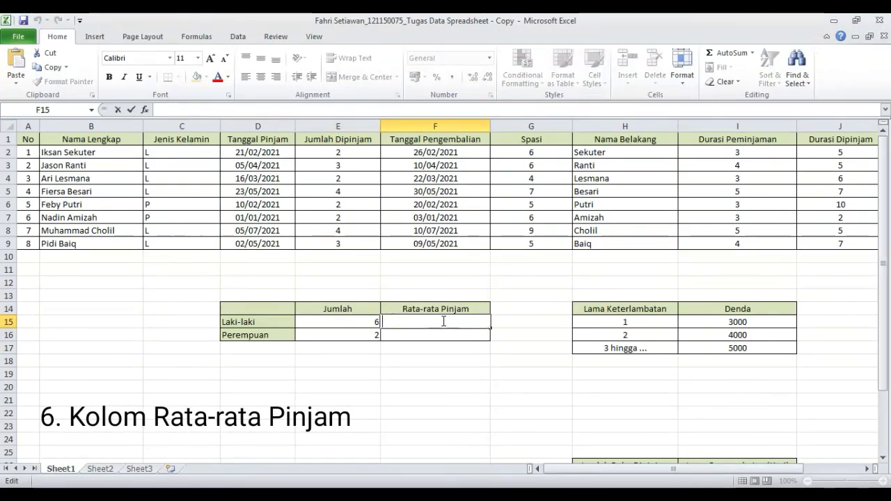
pyautogui.write('=')
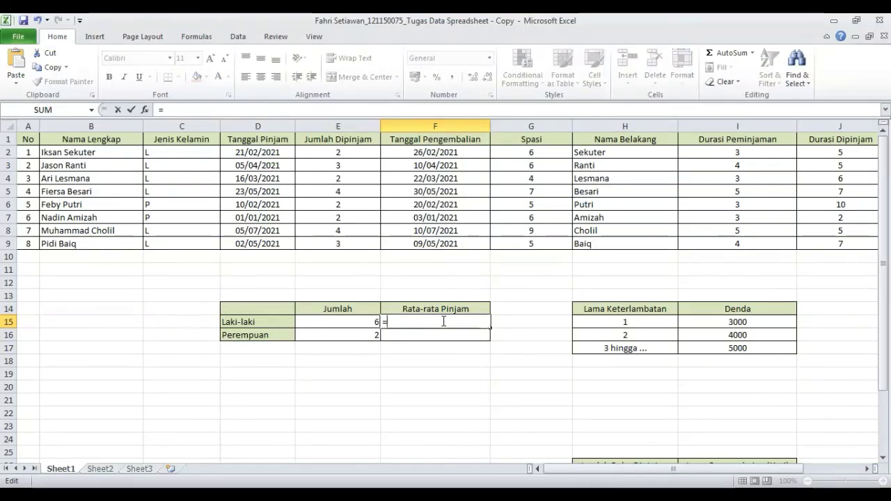
pyautogui.write('SUMIF(')
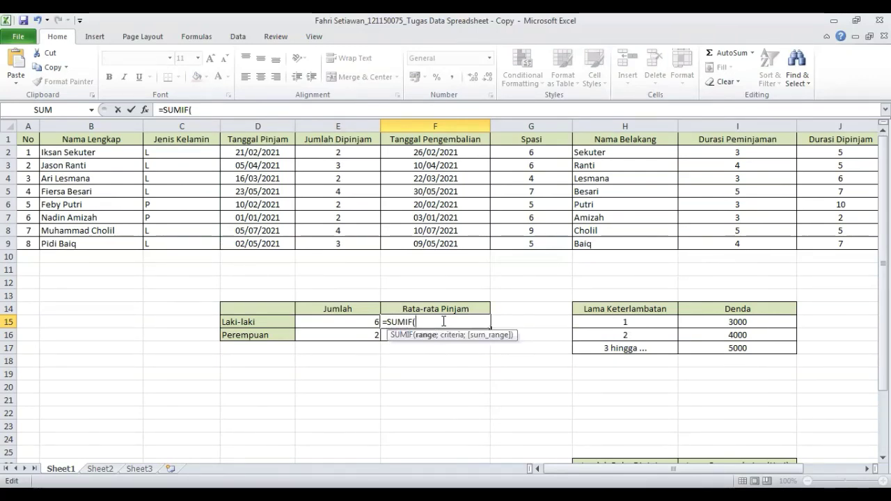
pyautogui.click(182, 152)
pyautogui.write(':C9;"L')
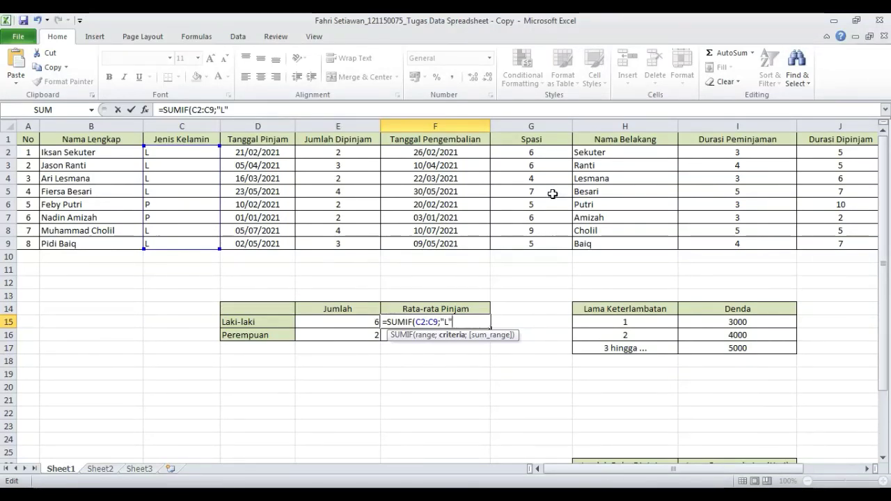
pyautogui.write(';')
pyautogui.moveTo(353, 149); pyautogui.dragTo(359, 244)
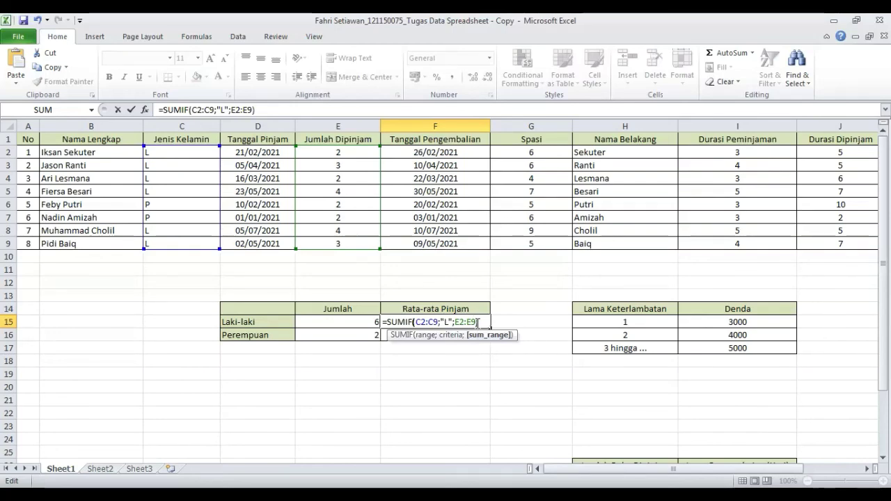
pyautogui.write(')')
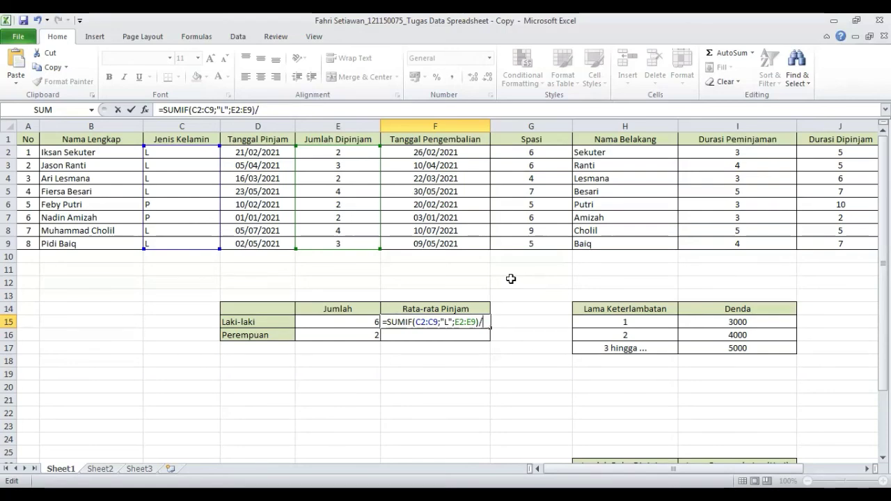
pyautogui.click(362, 322)
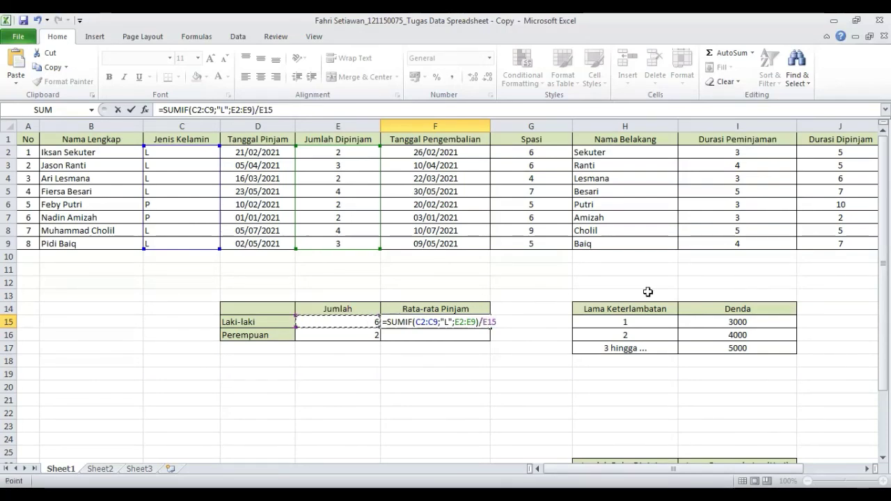
pyautogui.press('Return')
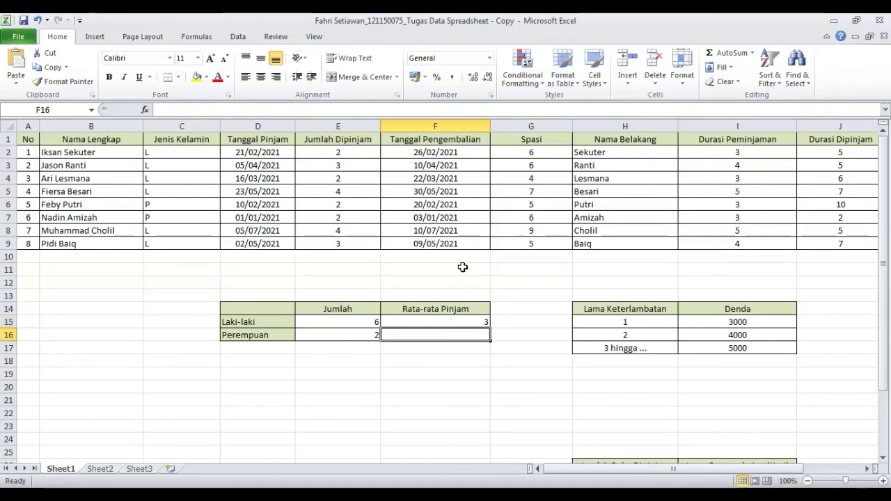
# - Fill the average formula down into the Perempuan cell F16 and edit it to =SUMIF(C2:C9;"P";E2:E9)/E16
pyautogui.click(475, 322)
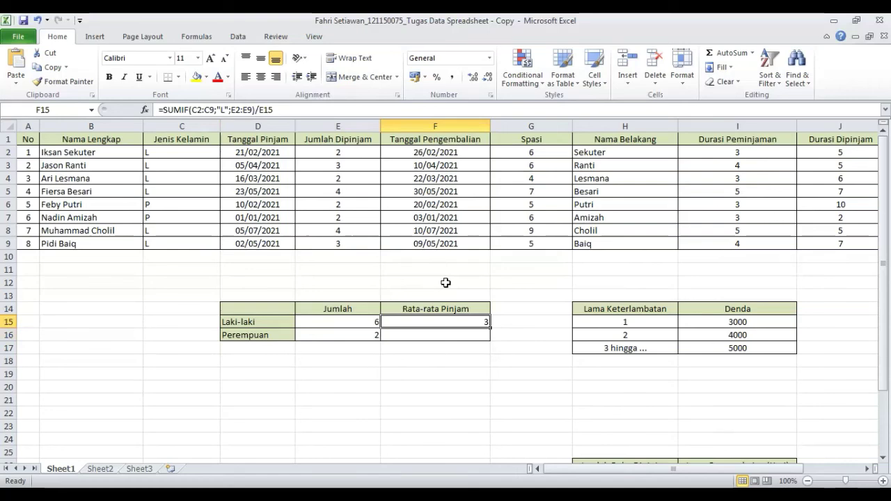
pyautogui.moveTo(487, 328); pyautogui.dragTo(488, 340)
pyautogui.click(476, 337)
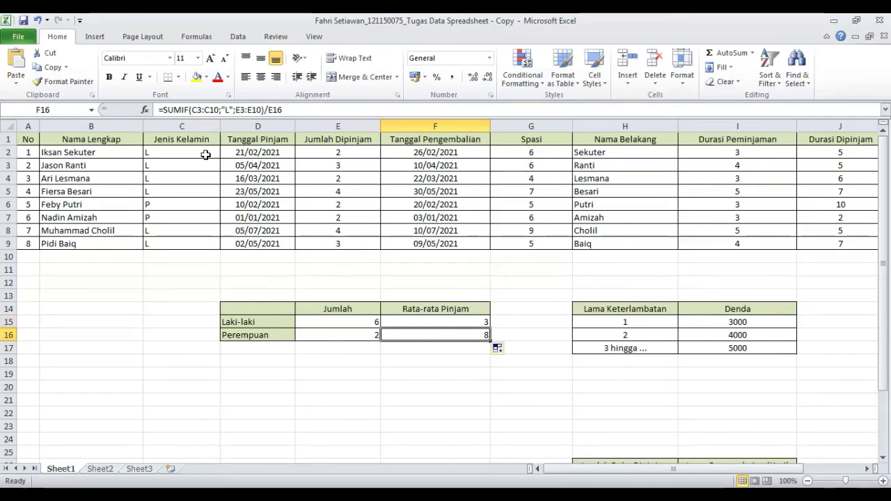
pyautogui.click(229, 112)
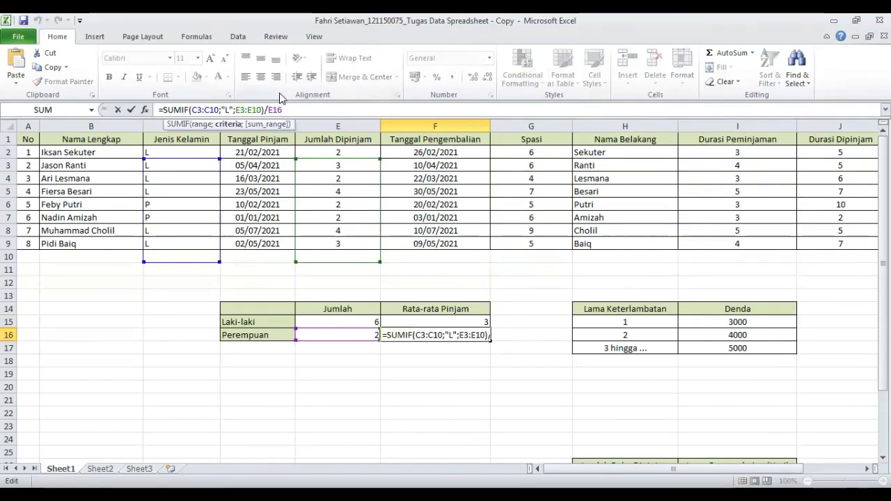
pyautogui.press('BackSpace')
pyautogui.write('P')
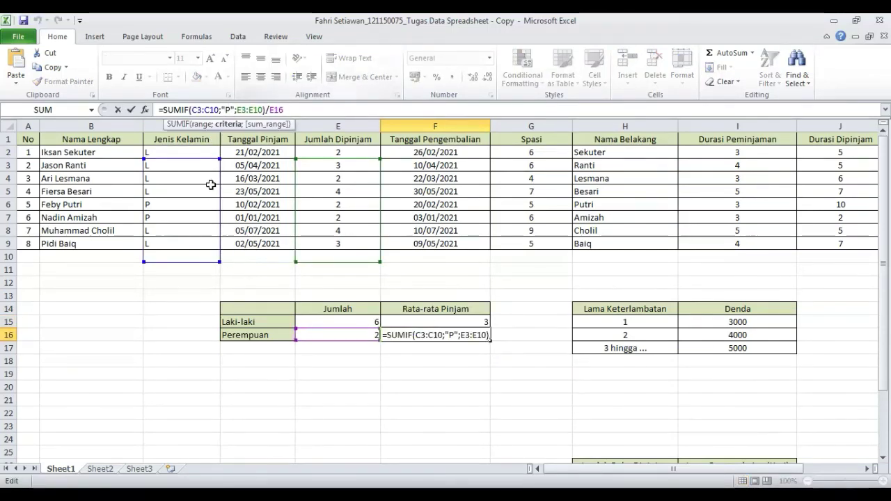
pyautogui.moveTo(218, 152); pyautogui.dragTo(218, 146)
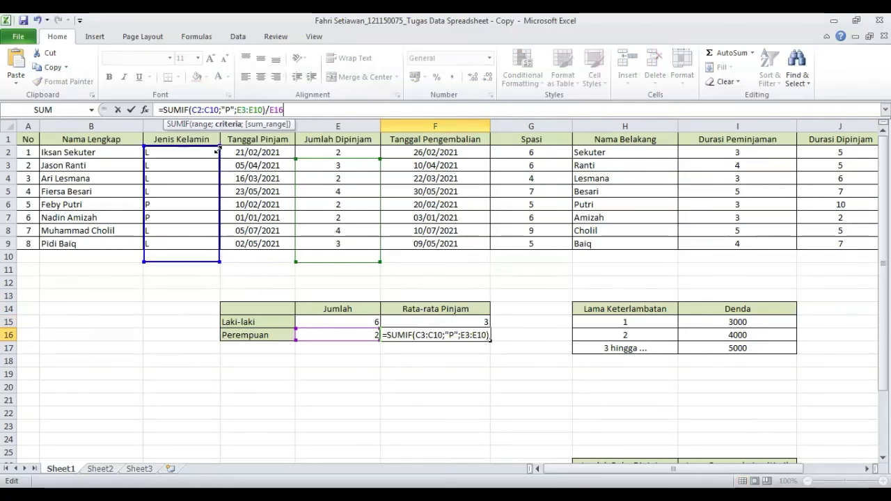
pyautogui.moveTo(219, 262); pyautogui.dragTo(218, 245)
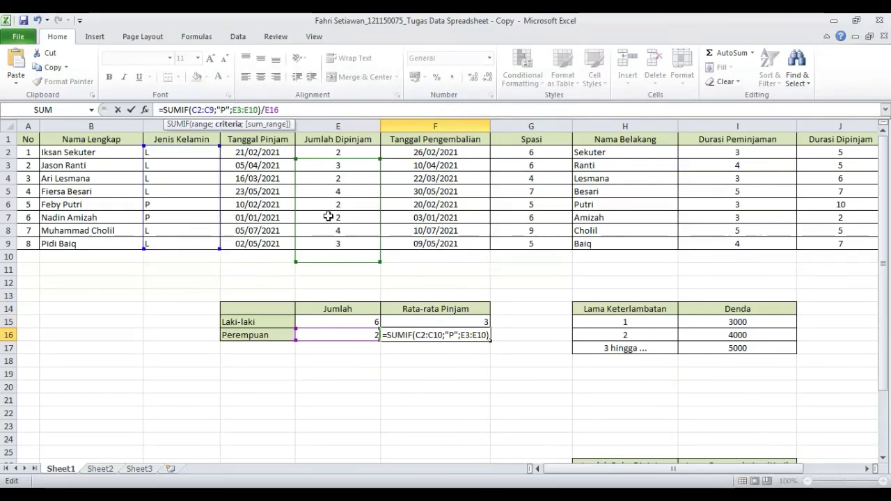
pyautogui.moveTo(381, 152); pyautogui.dragTo(382, 146)
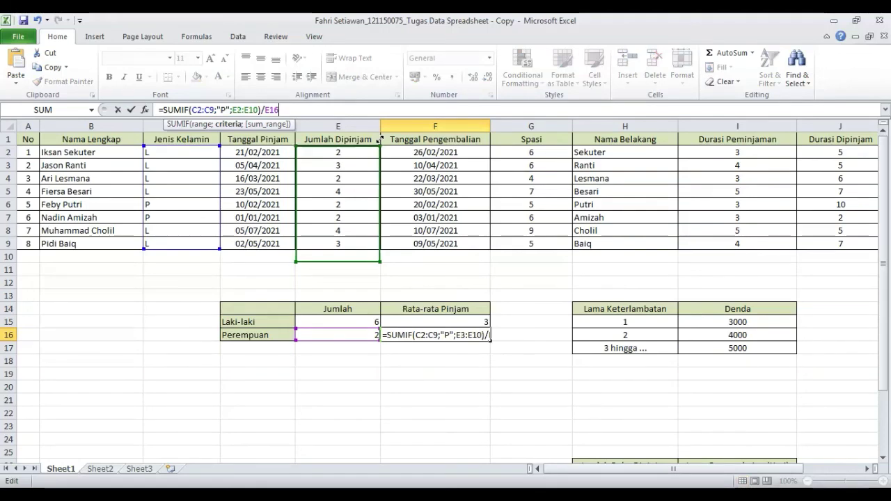
pyautogui.moveTo(379, 260); pyautogui.dragTo(377, 246)
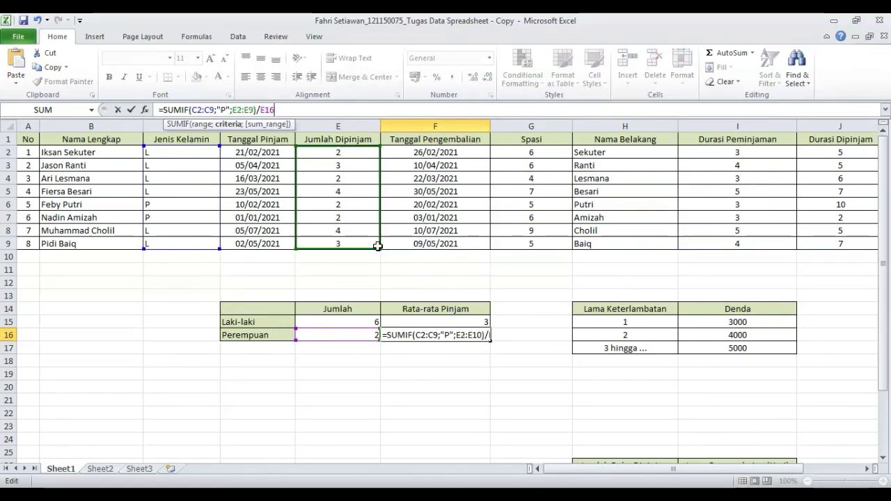
pyautogui.press('Return')
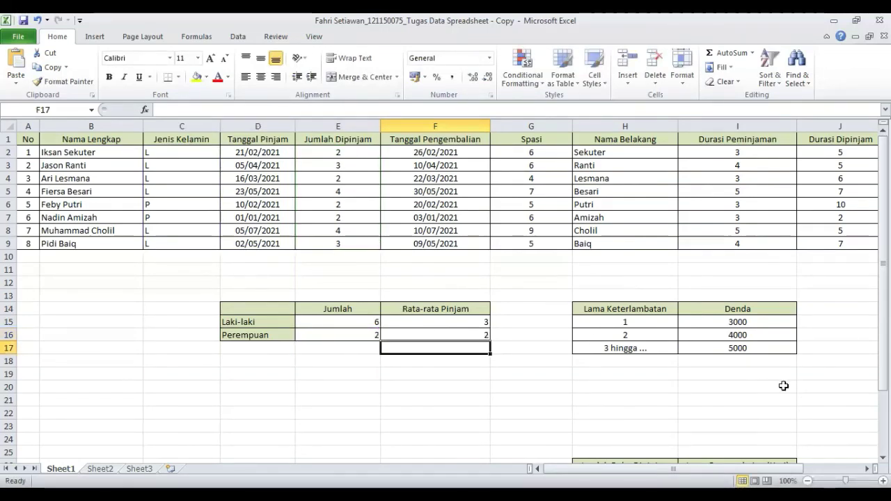